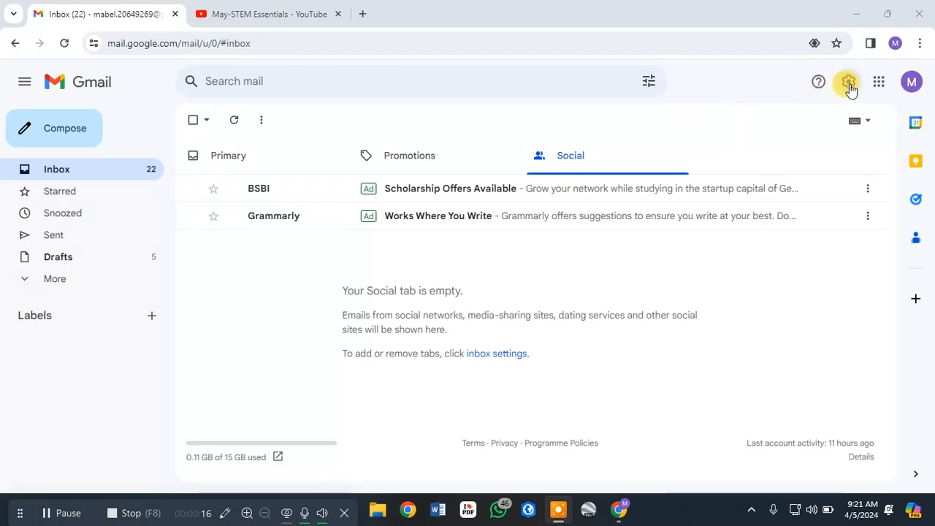
# Step: Open the full settings and start creating a new signature in the Signature section of the general settings
pyautogui.click(849, 84)
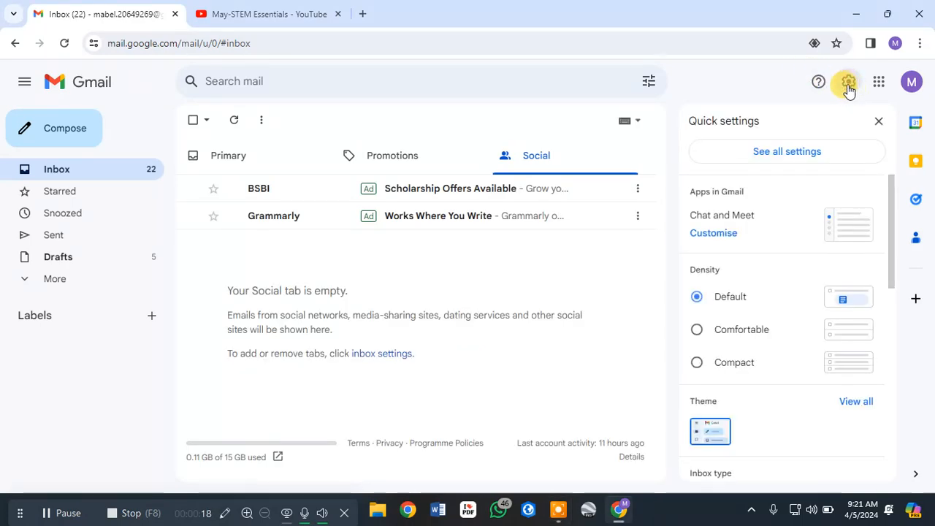
pyautogui.click(778, 154)
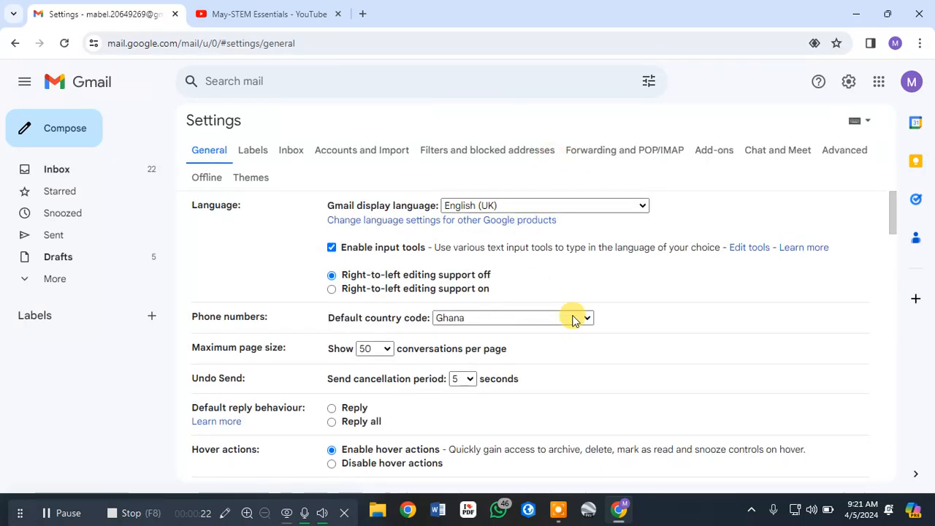
pyautogui.scroll(-1, 810, 328)
pyautogui.scroll(-8, 809, 328)
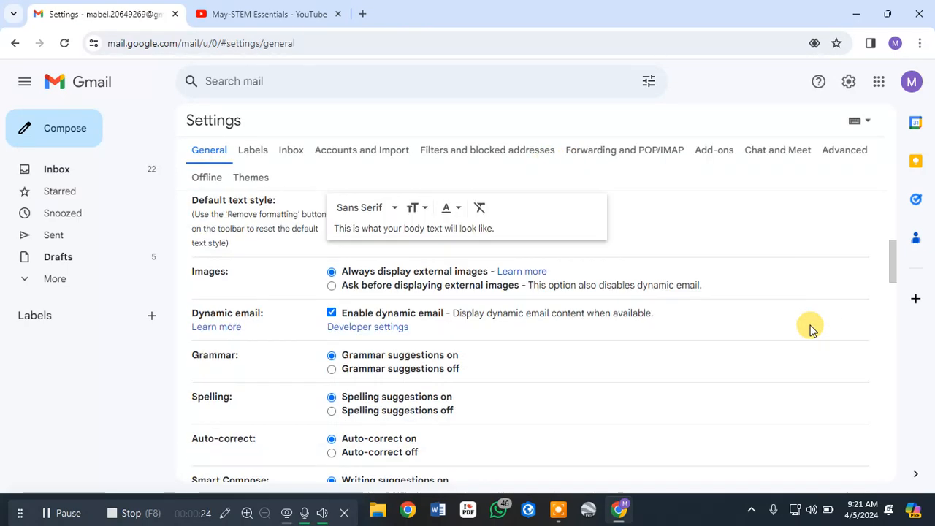
pyautogui.scroll(-10, 810, 328)
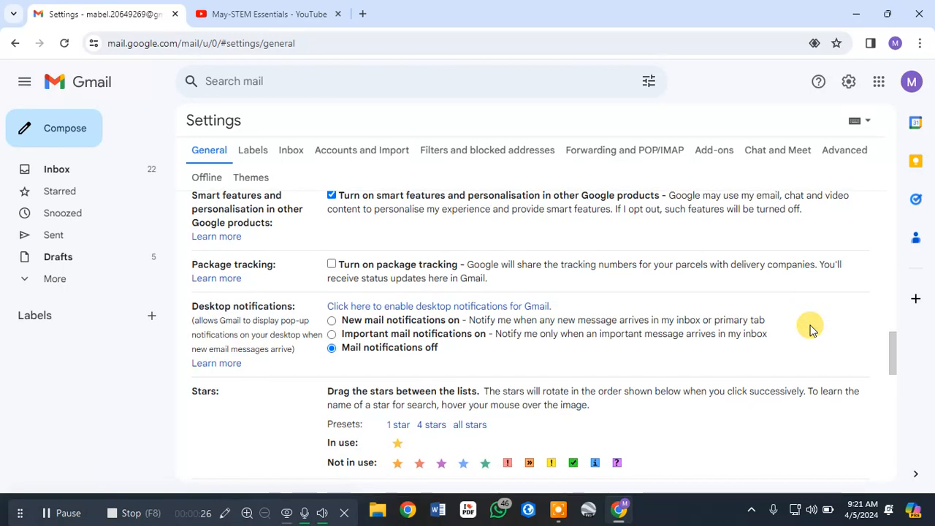
pyautogui.scroll(2, 809, 328)
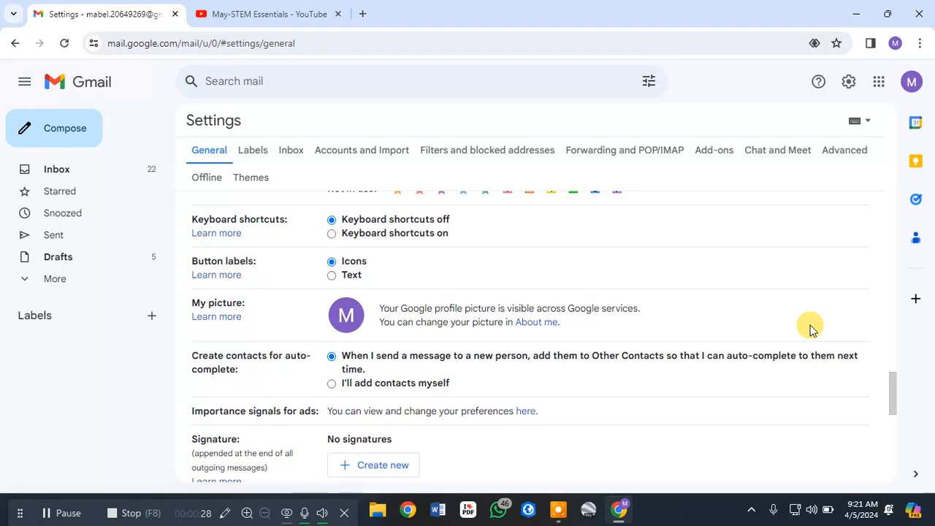
pyautogui.scroll(-2, 809, 329)
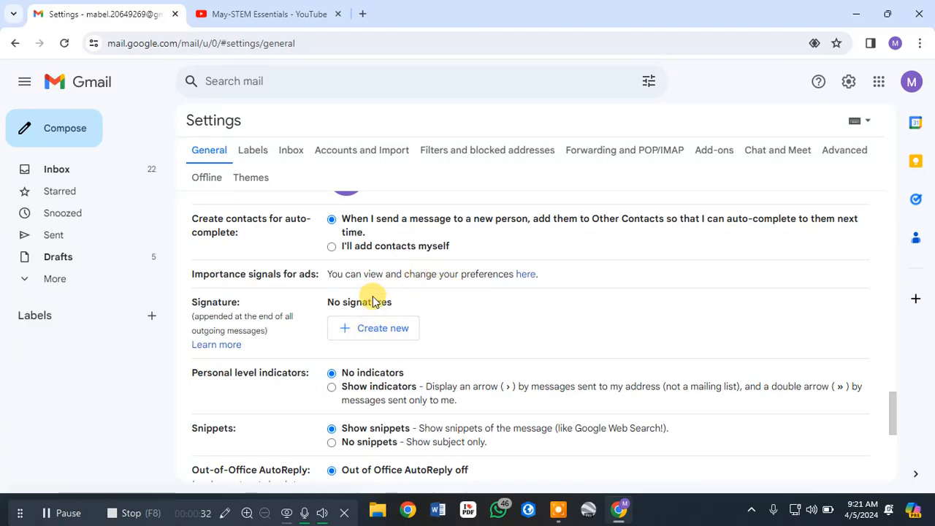
pyautogui.click(377, 333)
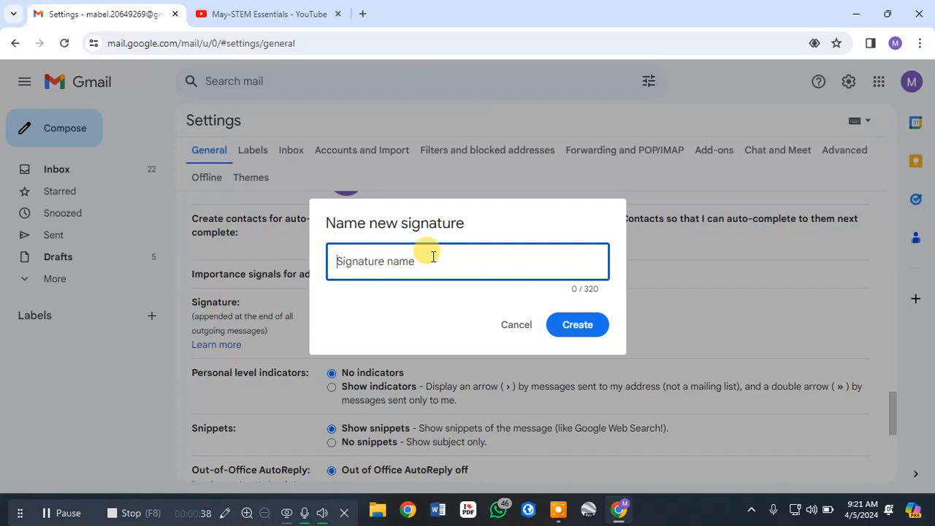
pyautogui.write('Care')
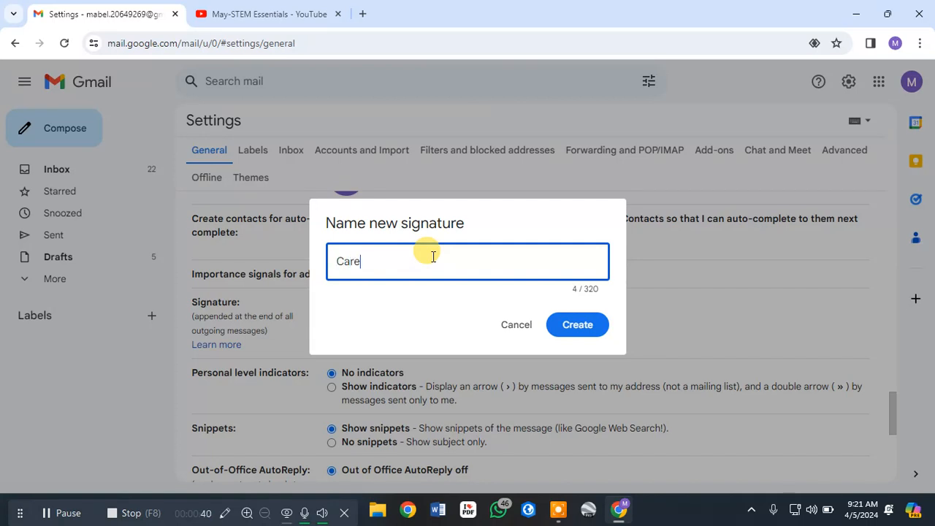
pyautogui.press('BackSpace')
pyautogui.press('BackSpace')
pyautogui.press('BackSpace')
pyautogui.press('BackSpace')
pyautogui.press('BackSpace')
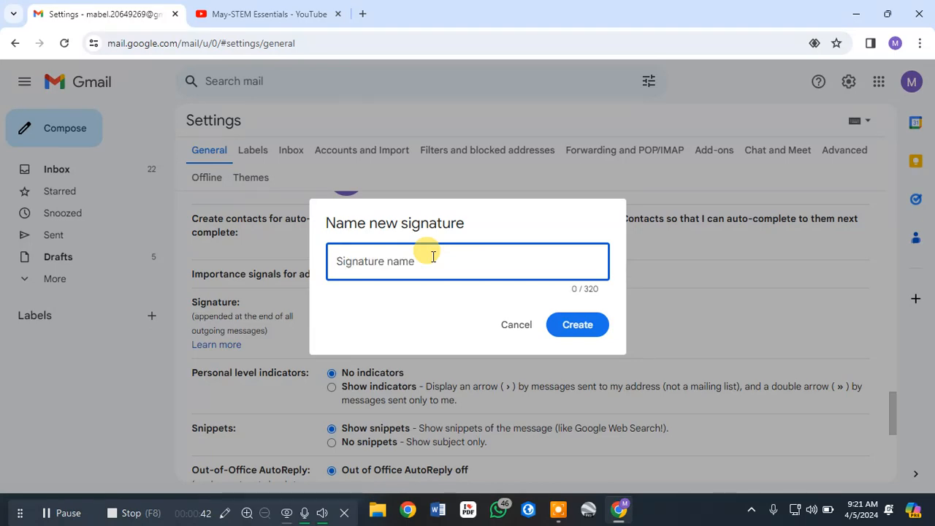
# Step: Name the new signature "Skills" and create it
pyautogui.write('Skills')
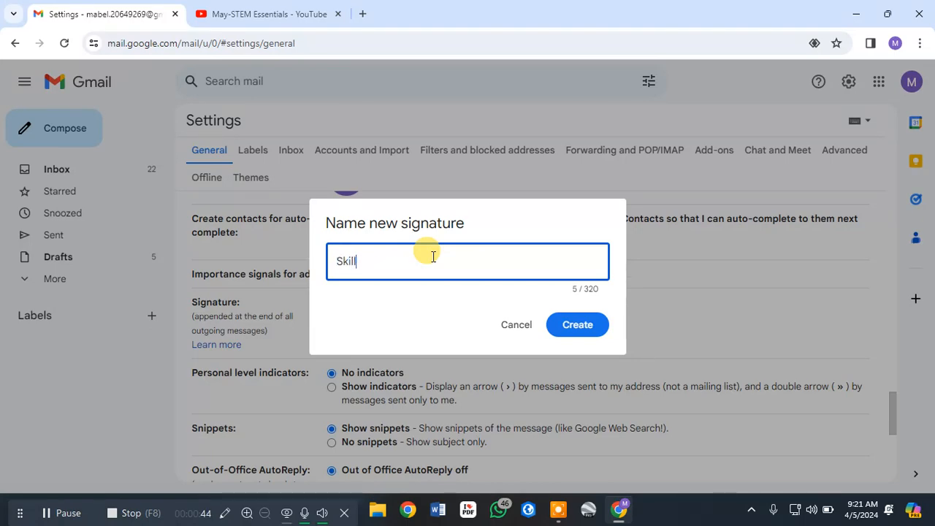
pyautogui.click(574, 323)
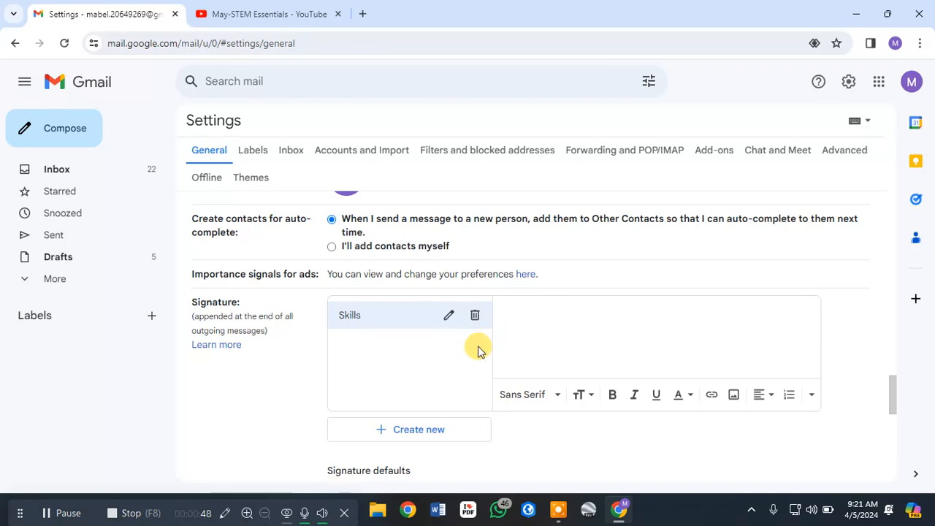
# Step: Fill the Skills signature with the sender's full name, "Social Media Manager" and "May-STEM Essentials" on three separate lines
pyautogui.scroll(-1, 398, 337)
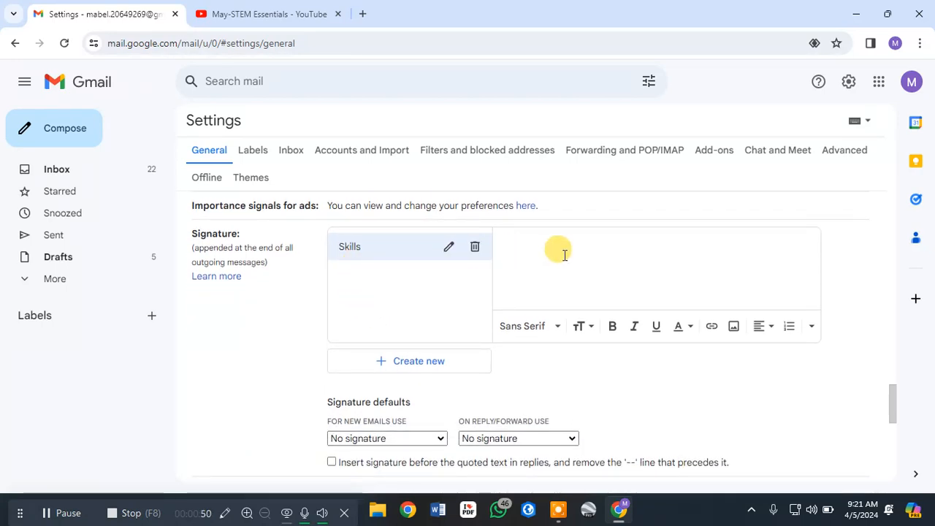
pyautogui.click(523, 244)
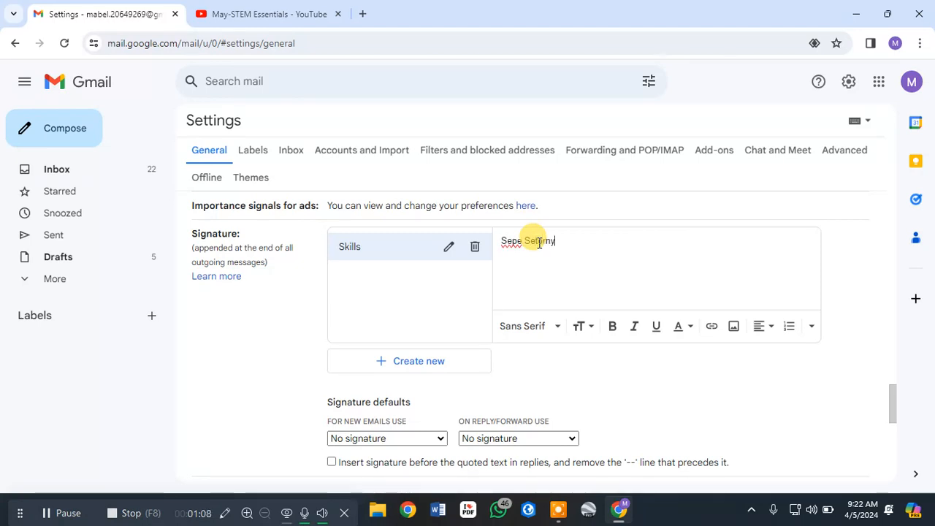
pyautogui.write('o ')
pyautogui.write('Social Med')
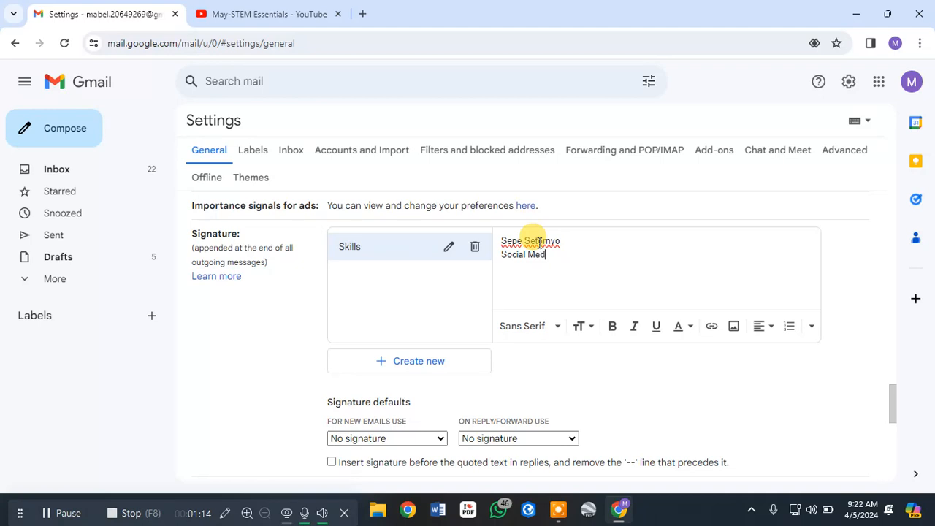
pyautogui.write('ia Manager')
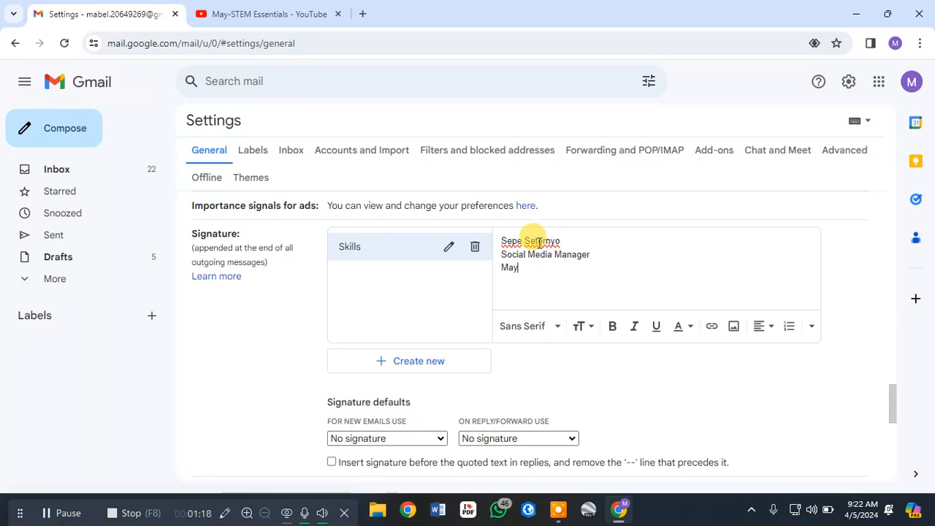
pyautogui.write(' May-STEM')
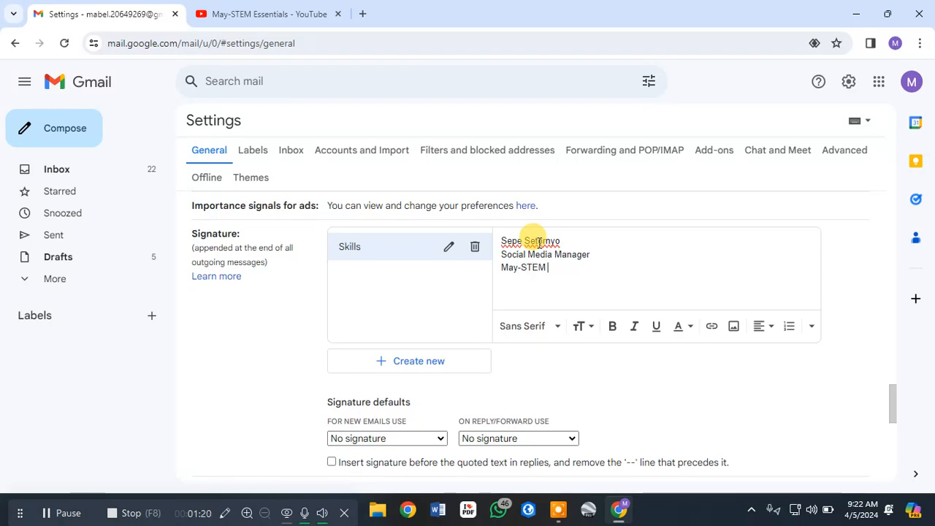
pyautogui.write(' Essentials')
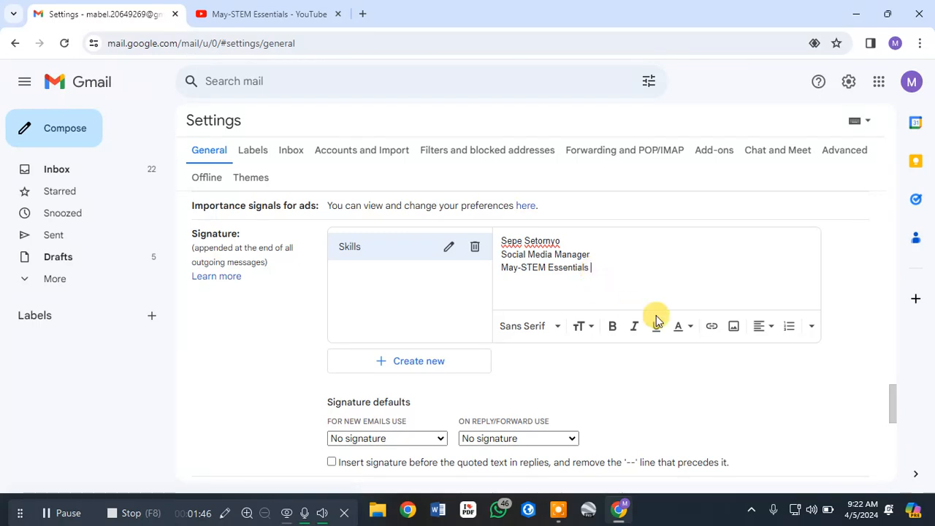
# Step: Start adding a link after "May-STEM Essentials" in the signature and copy the web address of the open YouTube channel page
pyautogui.click(713, 328)
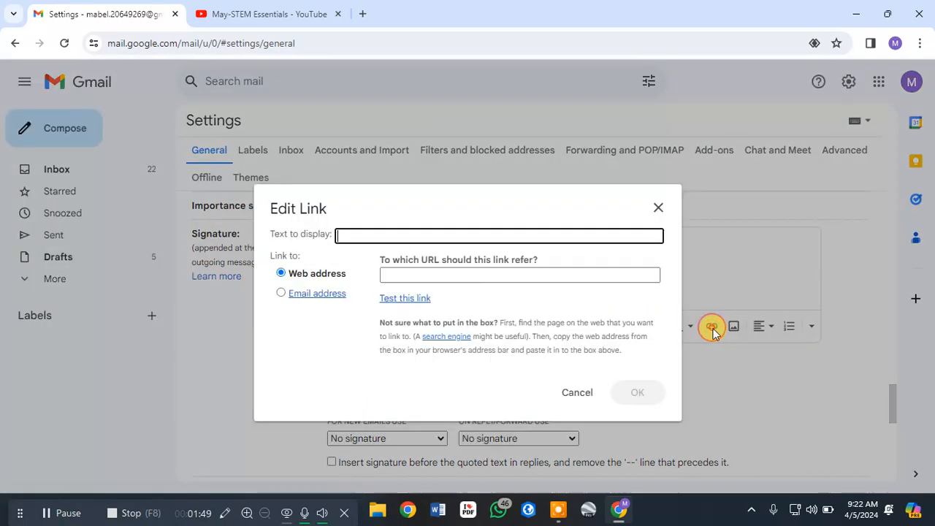
pyautogui.click(291, 13)
pyautogui.click(270, 42)
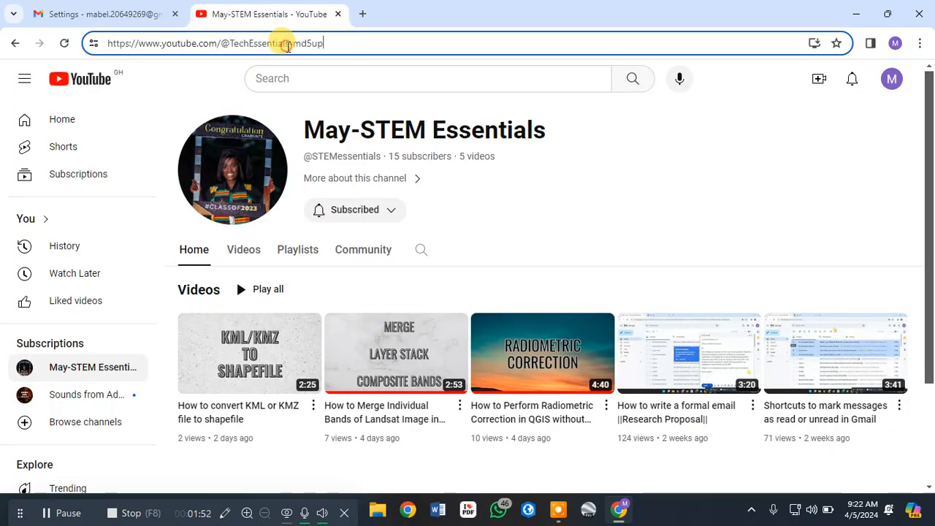
pyautogui.click(323, 43)
pyautogui.moveTo(323, 43); pyautogui.dragTo(93, 47)
pyautogui.hotkey('ctrl', 'c')
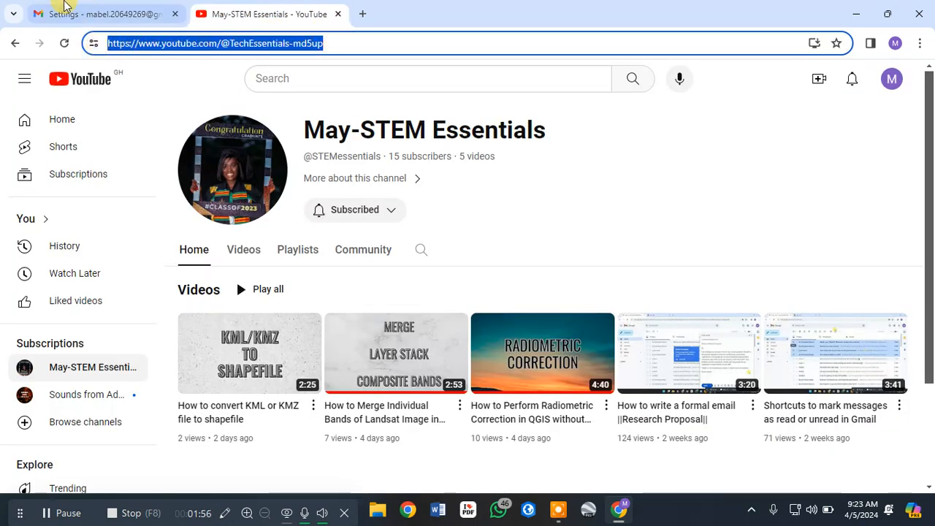
pyautogui.click(102, 14)
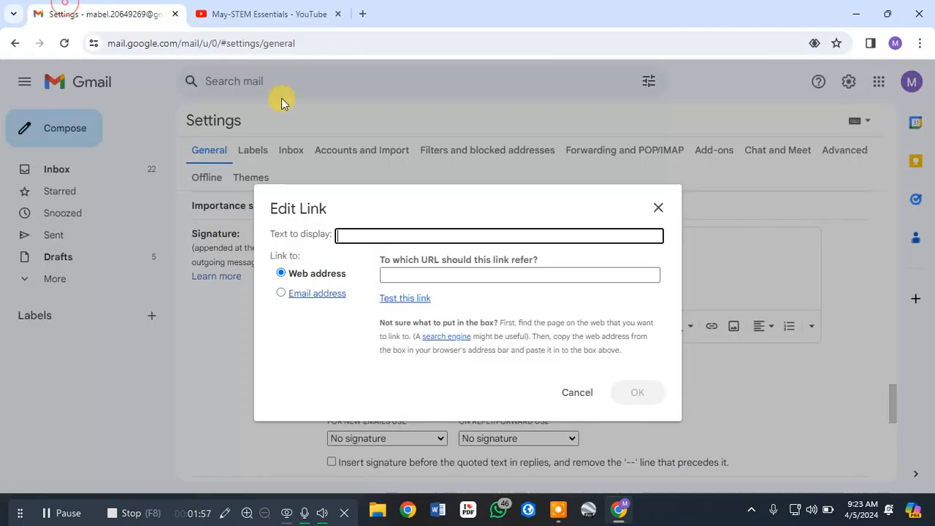
pyautogui.click(466, 275)
pyautogui.hotkey('ctrl', 'v')
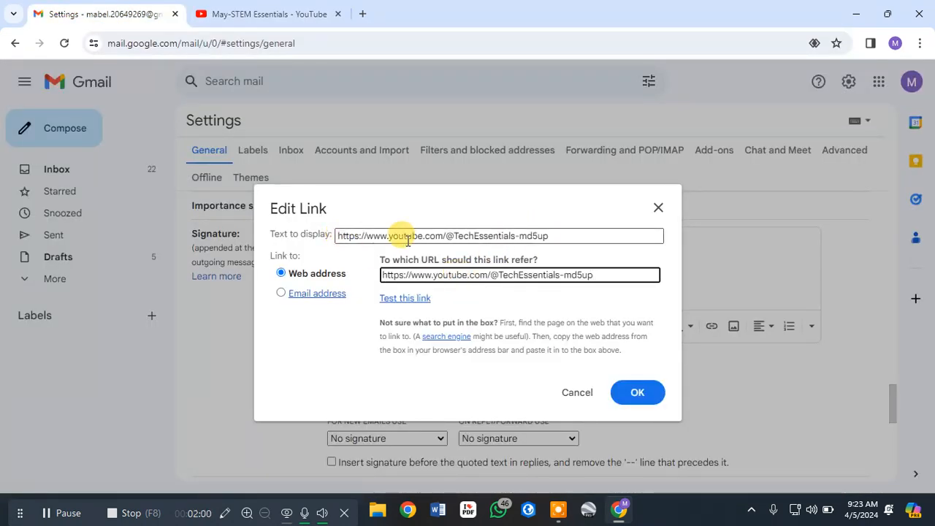
pyautogui.moveTo(554, 238); pyautogui.dragTo(329, 234)
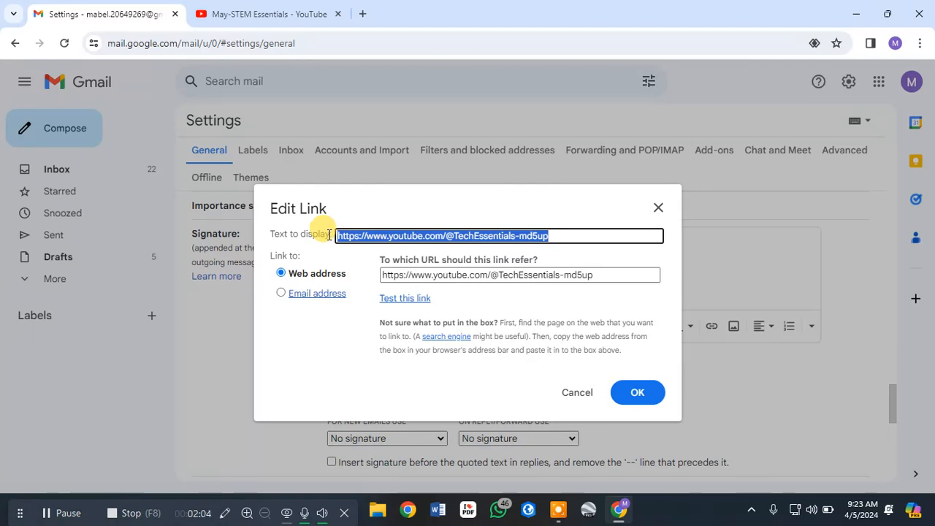
pyautogui.write('Yo')
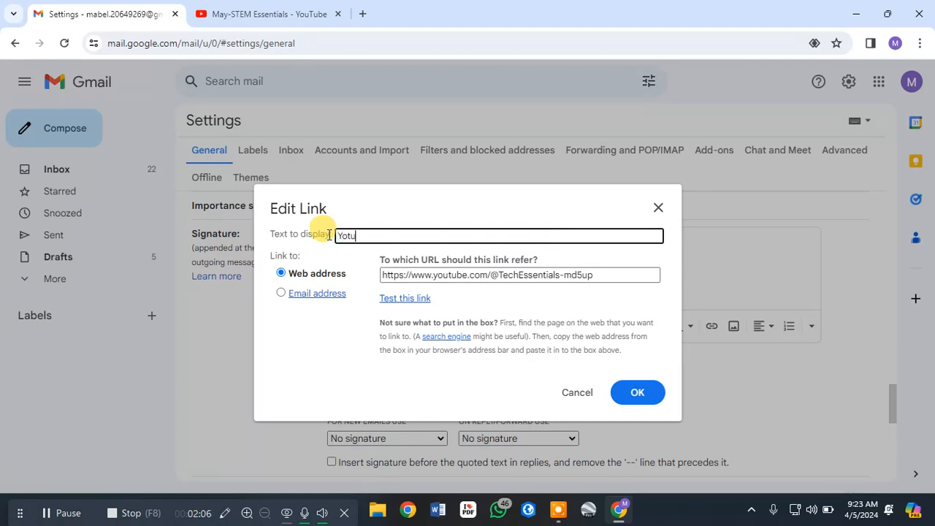
pyautogui.write('utube')
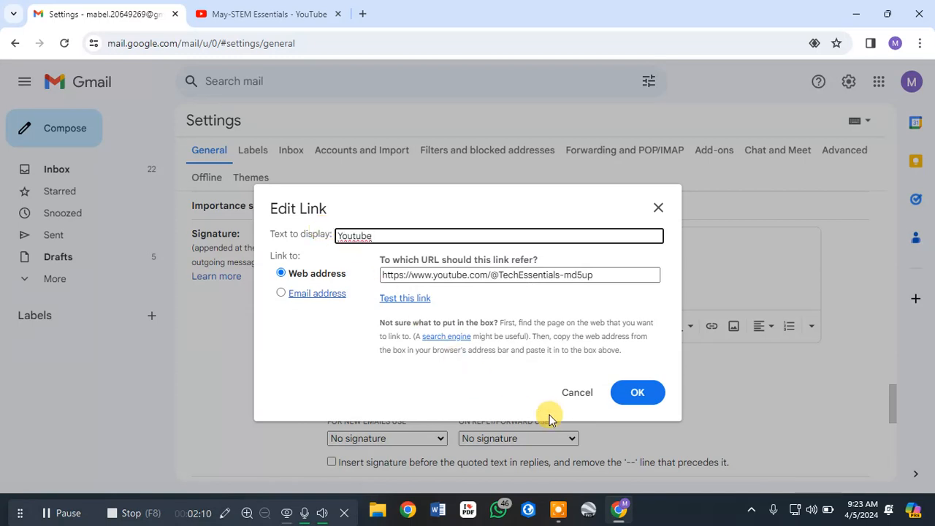
pyautogui.click(638, 392)
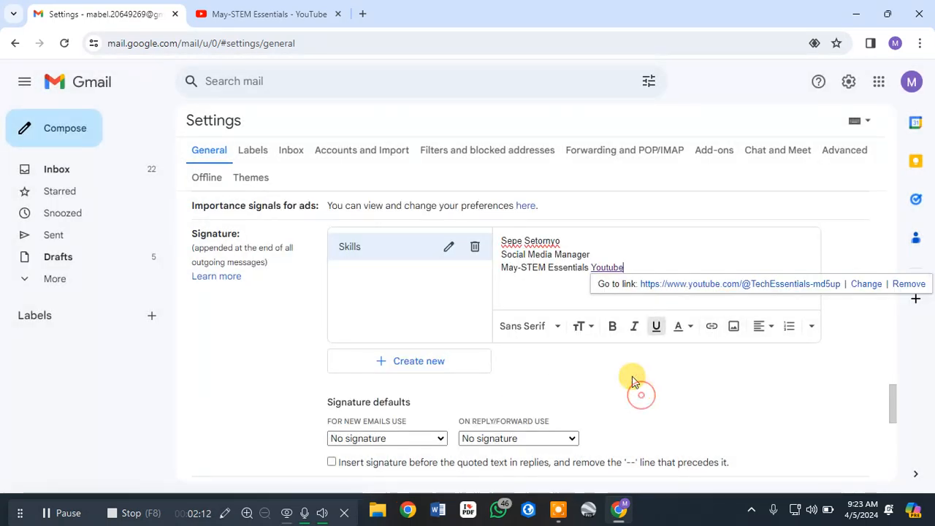
# Step: Insert the image Class.jpg from My Drive into the signature and look over the result
pyautogui.click(734, 327)
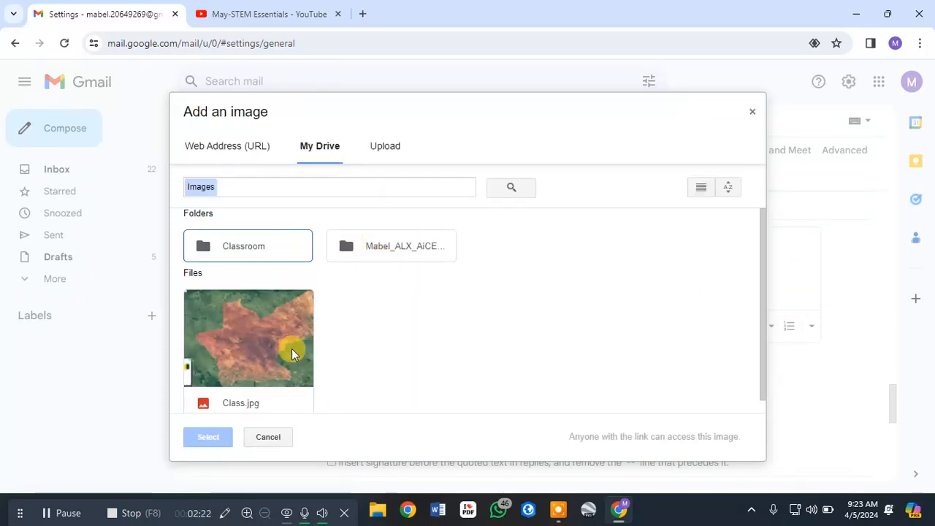
pyautogui.click(278, 329)
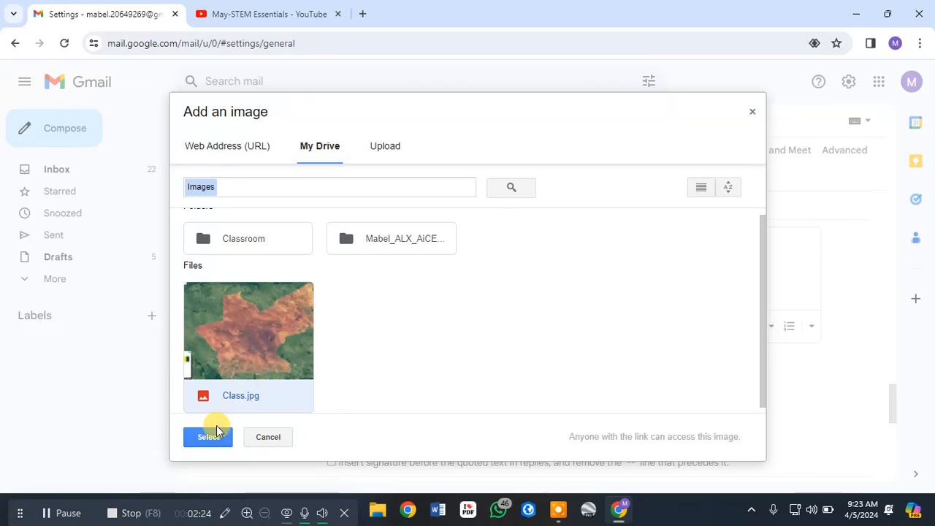
pyautogui.click(216, 438)
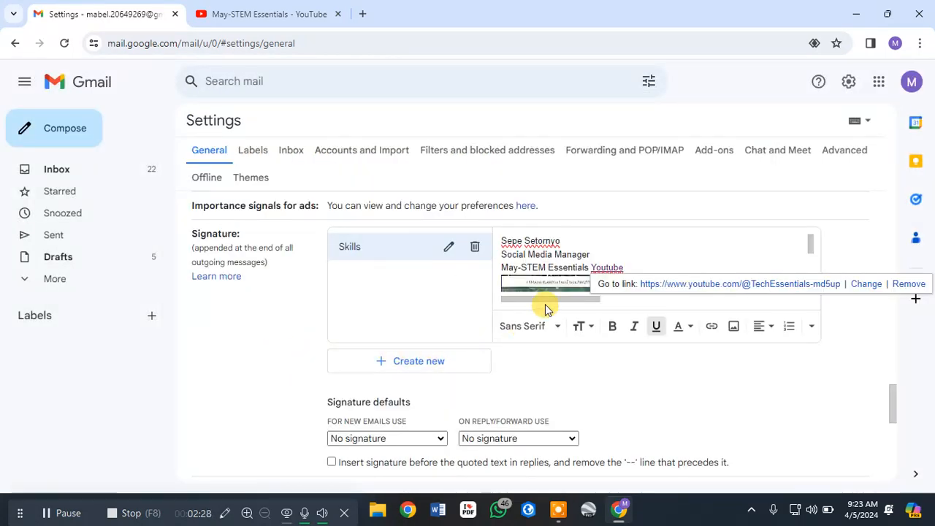
pyautogui.scroll(-3, 672, 261)
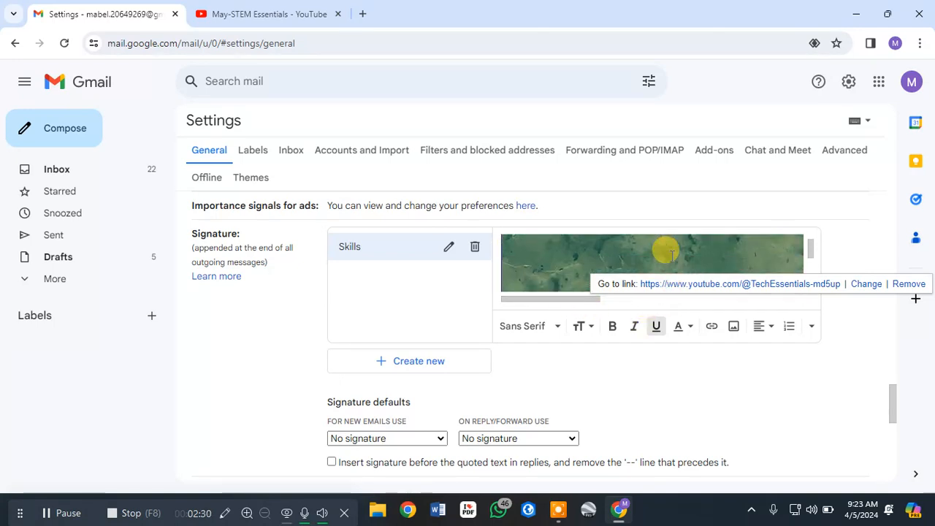
pyautogui.scroll(-2, 670, 259)
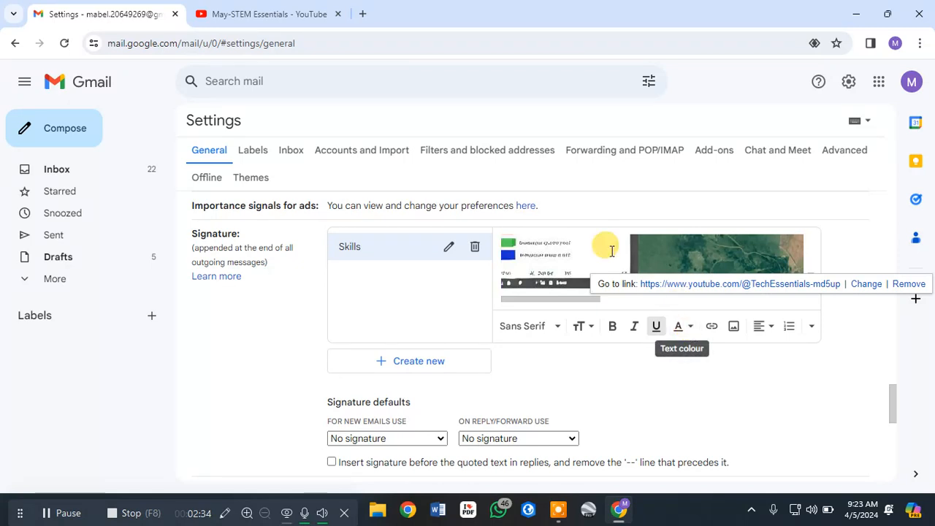
pyautogui.scroll(5, 602, 244)
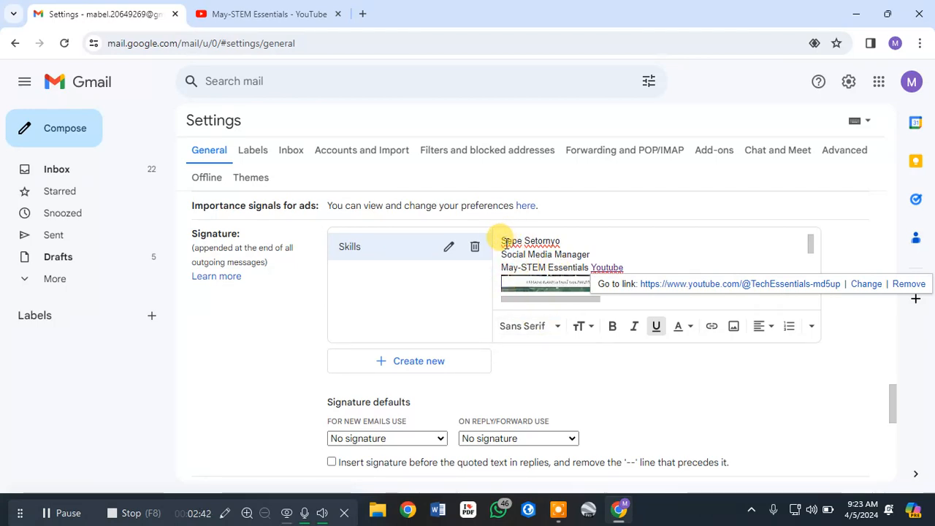
pyautogui.moveTo(502, 241); pyautogui.dragTo(610, 249)
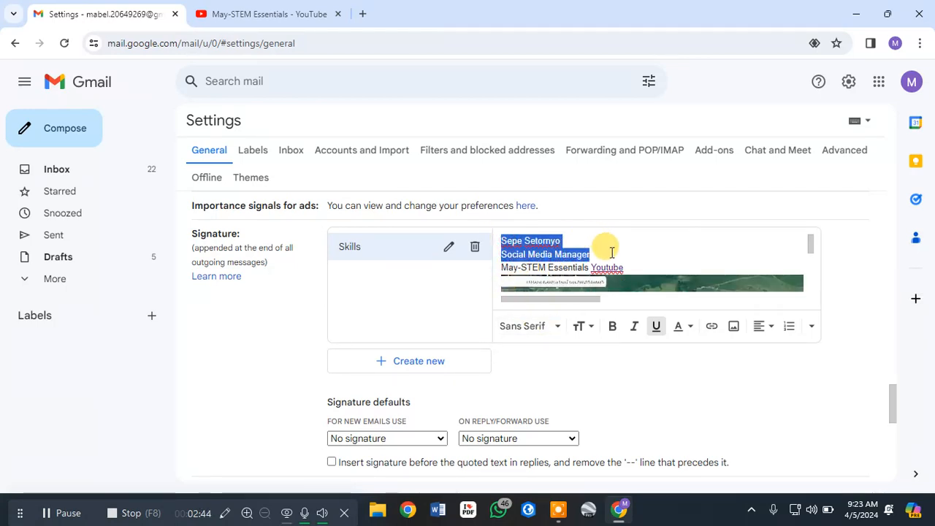
pyautogui.click(557, 327)
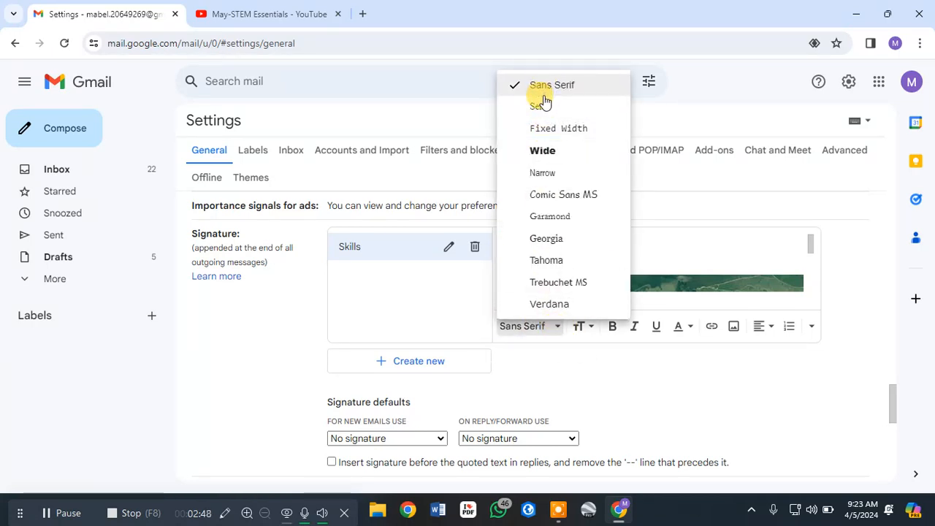
pyautogui.click(686, 192)
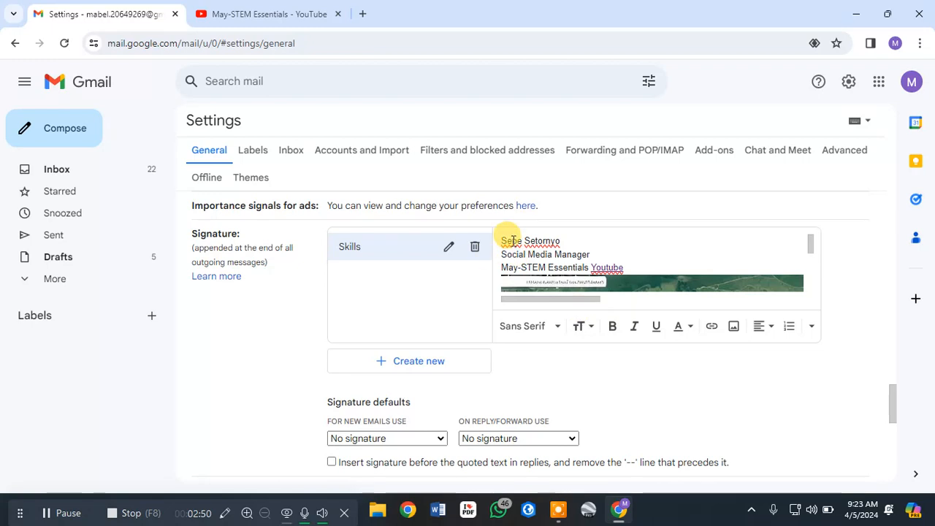
# Step: Enlarge the sender's name on the first line of the signature to the Huge text size
pyautogui.moveTo(500, 241); pyautogui.dragTo(593, 244)
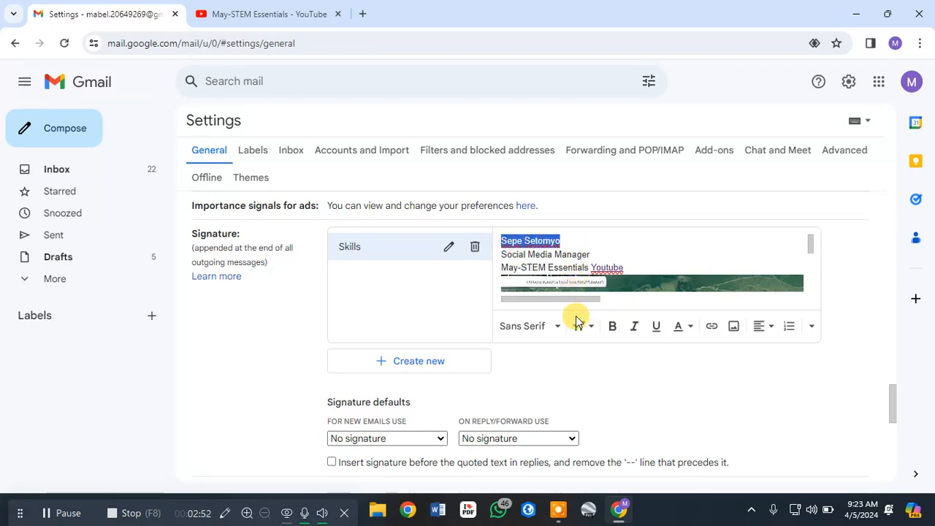
pyautogui.click(591, 333)
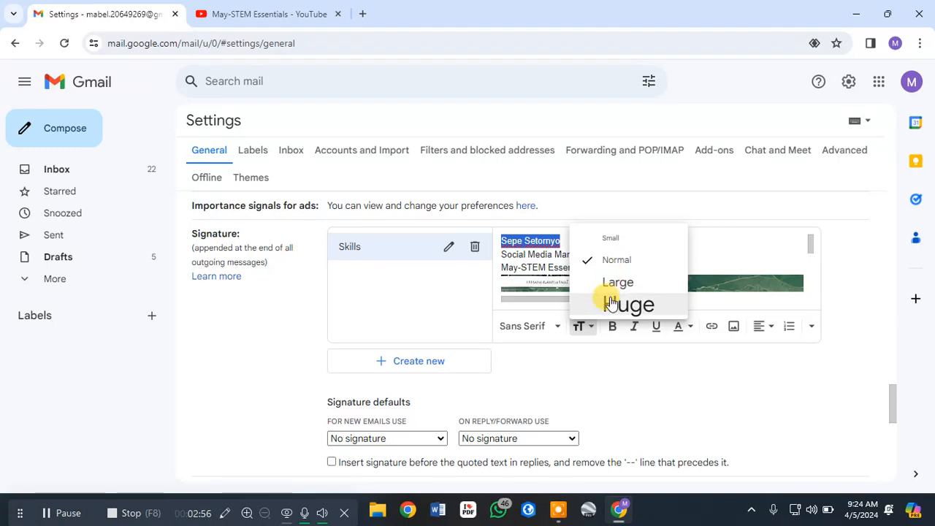
pyautogui.click(606, 351)
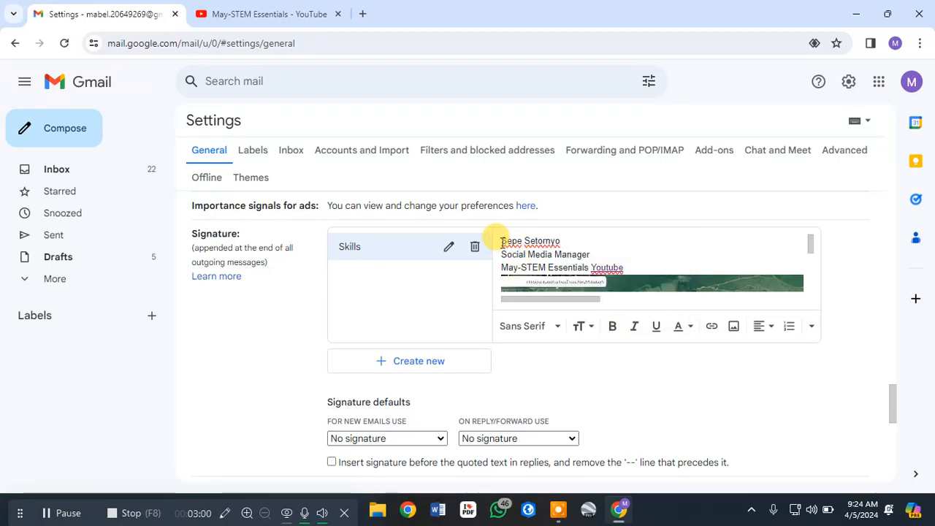
pyautogui.moveTo(494, 239); pyautogui.dragTo(587, 238)
pyautogui.click(588, 327)
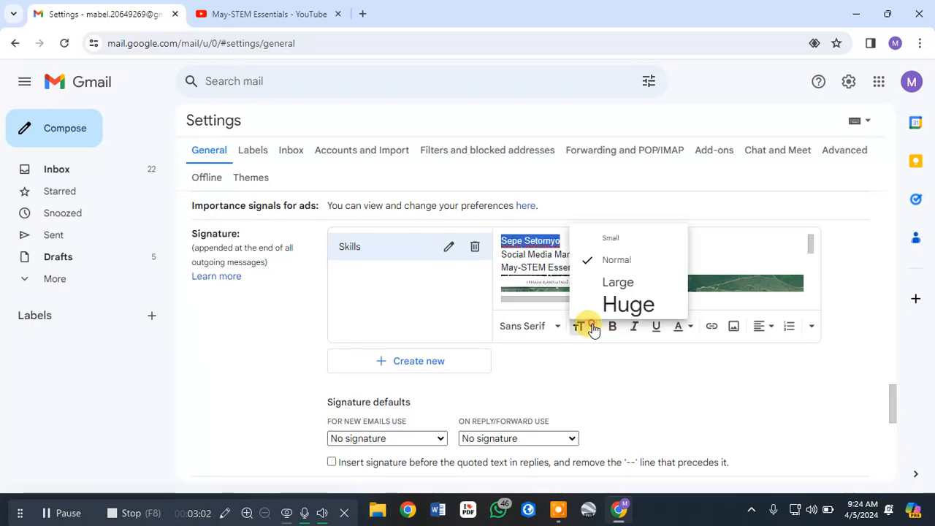
pyautogui.click(616, 304)
pyautogui.click(670, 233)
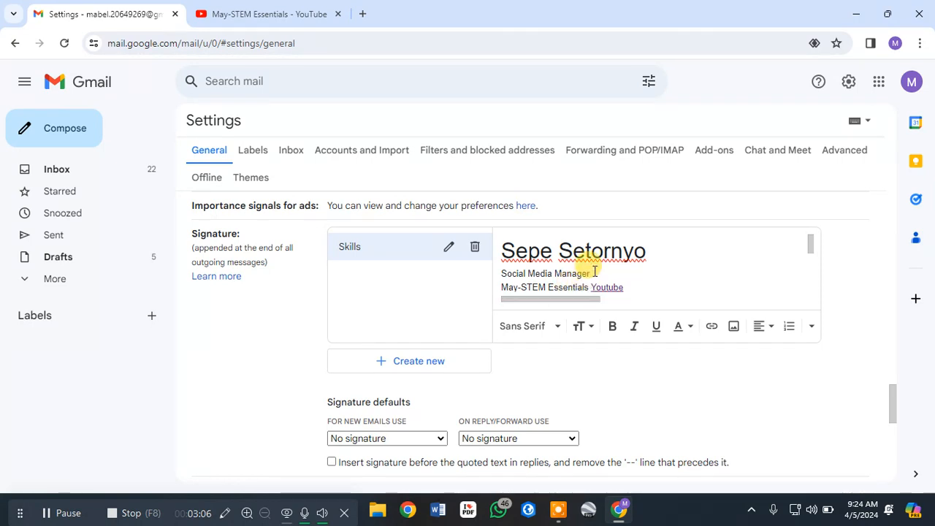
# Step: Set the sender's name in the signature back to Normal size and make it bold
pyautogui.moveTo(497, 252); pyautogui.dragTo(664, 265)
pyautogui.click(591, 326)
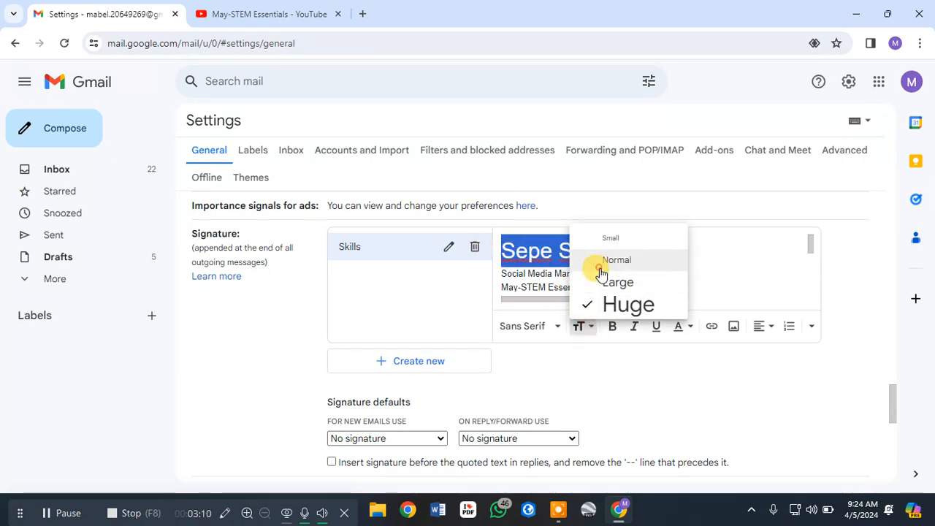
pyautogui.click(599, 264)
pyautogui.click(612, 327)
pyautogui.click(622, 246)
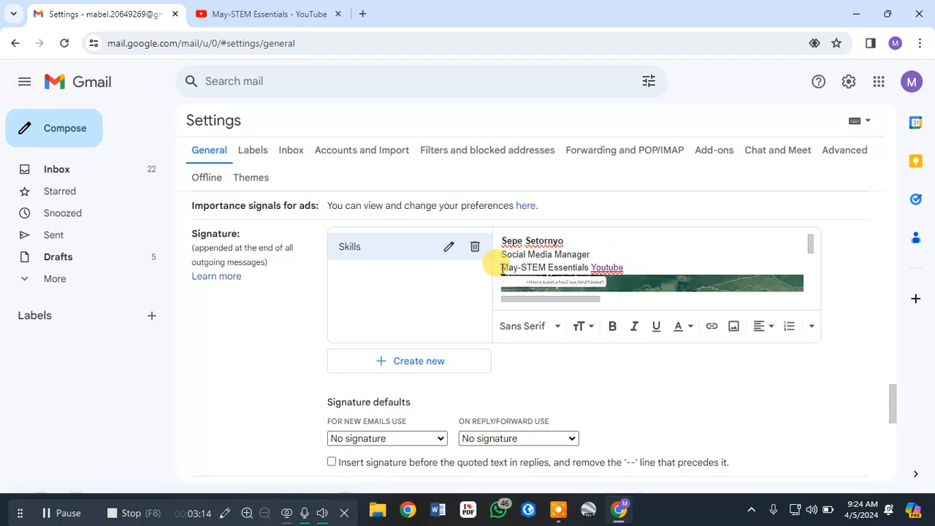
# Step: Try italics on "May-STEM Essentials" in the signature, remove them and underline the text instead
pyautogui.moveTo(501, 269); pyautogui.dragTo(588, 267)
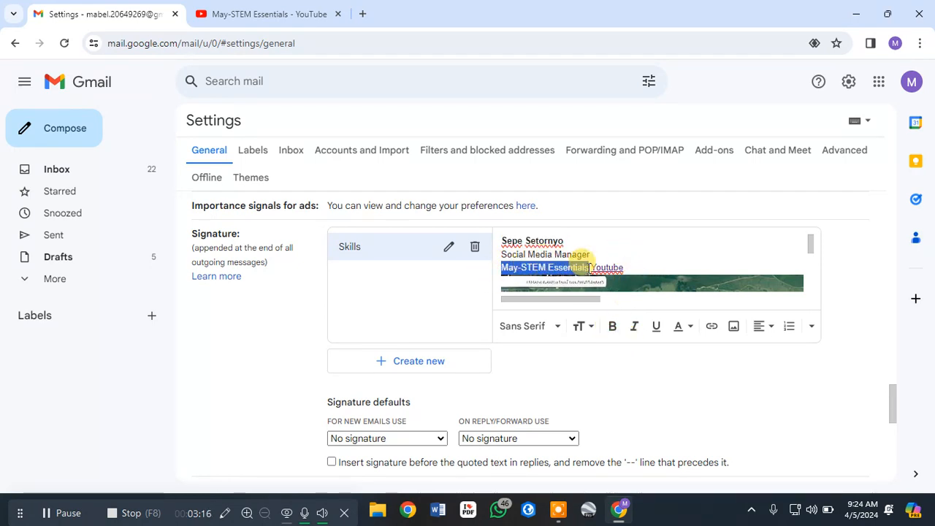
pyautogui.click(632, 329)
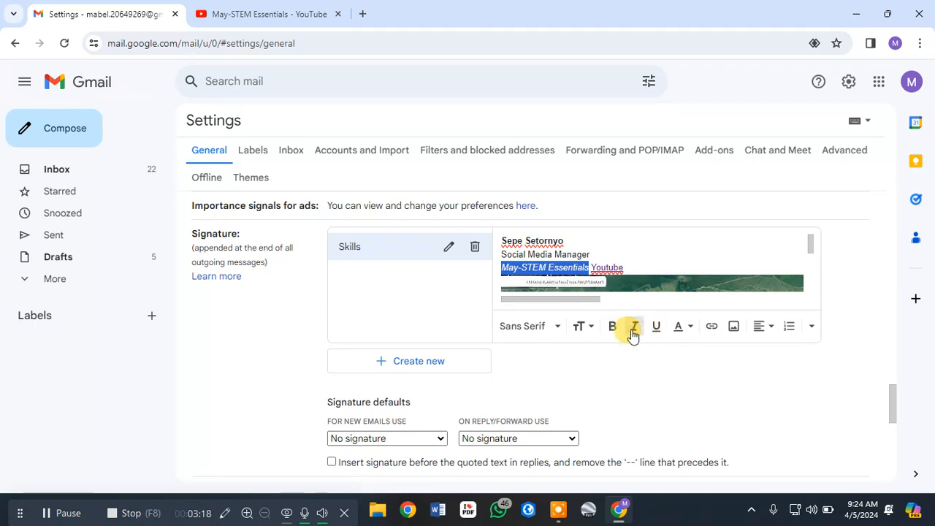
pyautogui.click(632, 330)
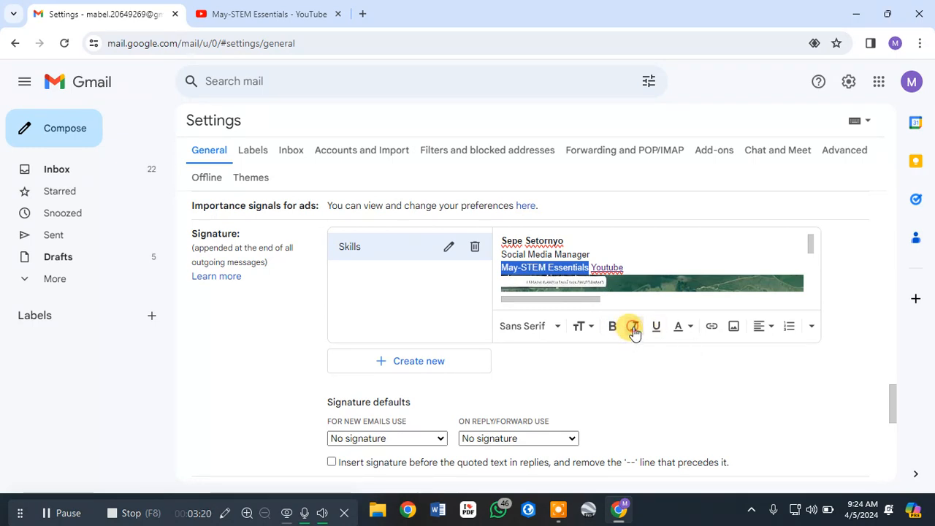
pyautogui.click(655, 328)
pyautogui.click(643, 256)
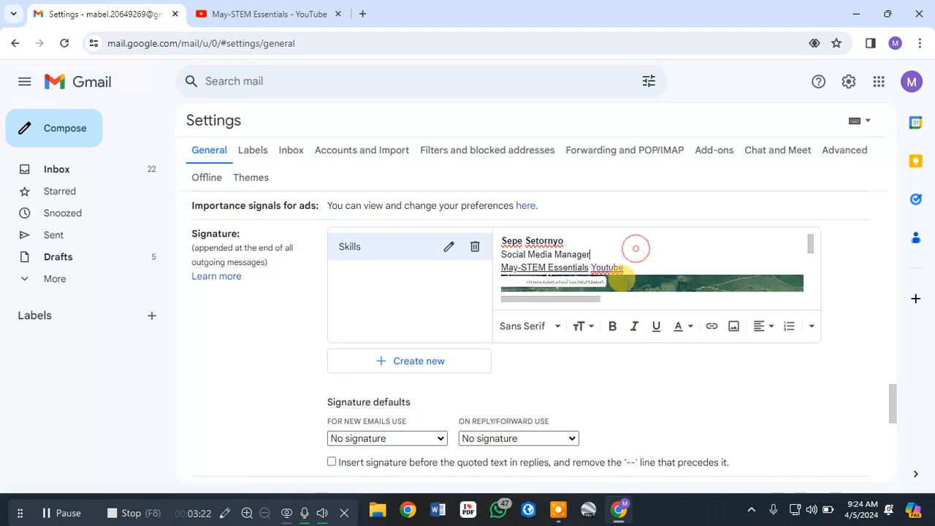
# Step: Italicise the "Youtube" link text in the signature
pyautogui.moveTo(628, 276)
pyautogui.mouseDown()
pyautogui.moveTo(605, 278)
pyautogui.moveTo(606, 268)
pyautogui.moveTo(621, 266)
pyautogui.moveTo(577, 266)
pyautogui.moveTo(591, 268)
pyautogui.mouseUp()
pyautogui.hotkey('ctrl', 'z')
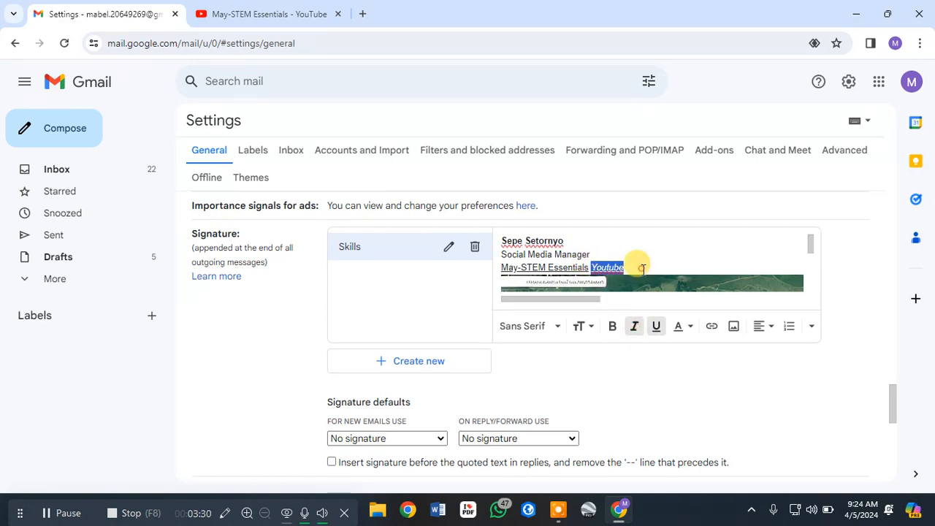
pyautogui.click(637, 266)
# Step: Look over the signature and its alignment options, and centre the three text lines above the image
pyautogui.scroll(-2, 767, 263)
pyautogui.scroll(-3, 766, 257)
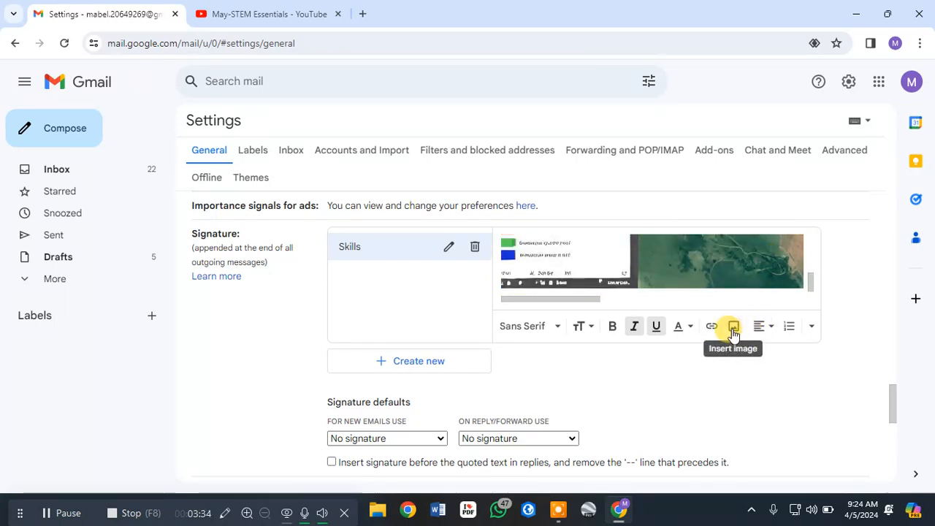
pyautogui.click(772, 327)
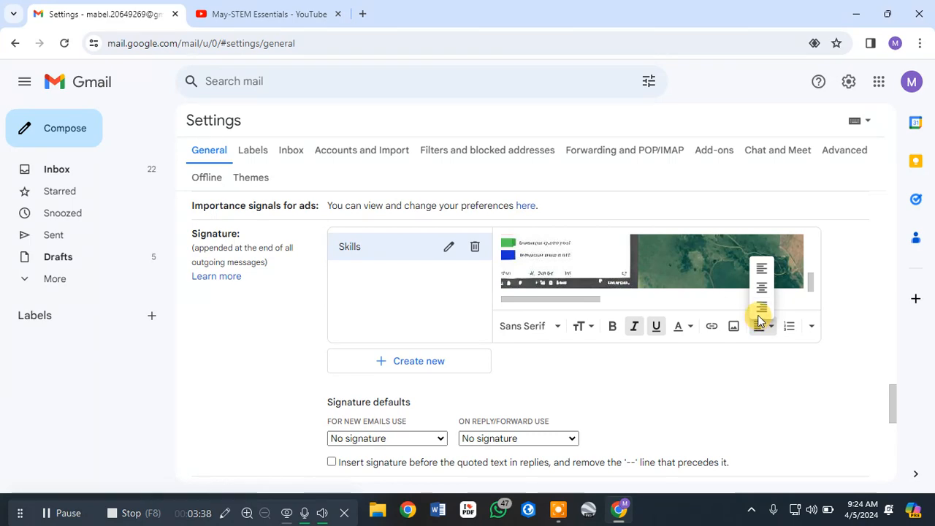
pyautogui.scroll(3, 691, 255)
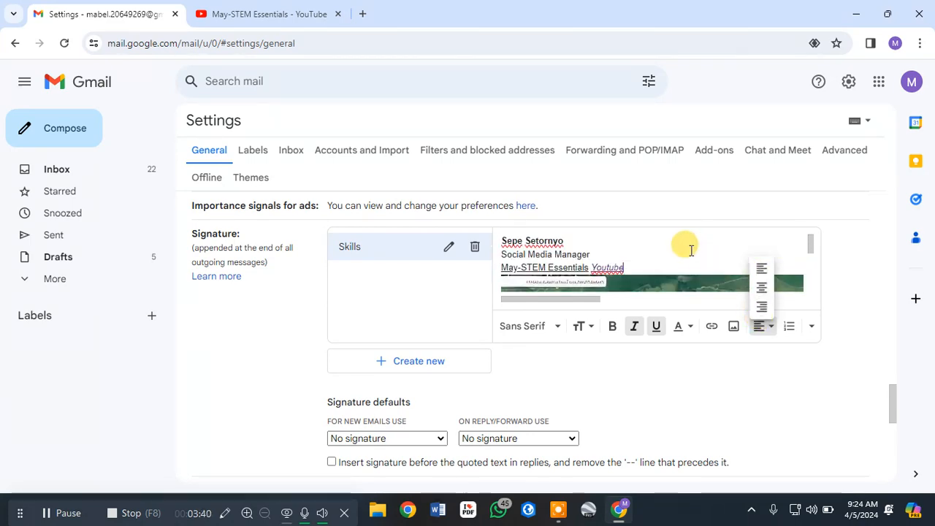
pyautogui.scroll(3, 476, 302)
pyautogui.scroll(-2, 651, 326)
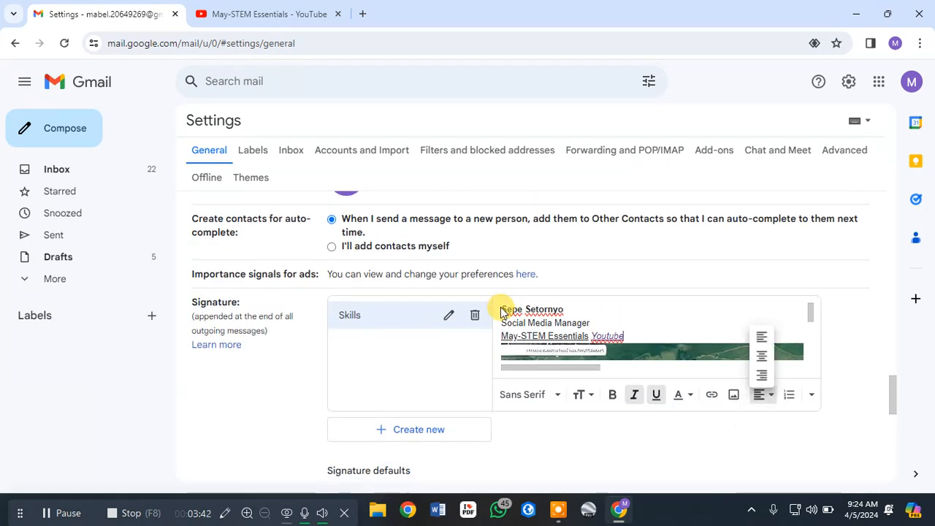
pyautogui.click(501, 312)
pyautogui.moveTo(501, 313); pyautogui.dragTo(626, 336)
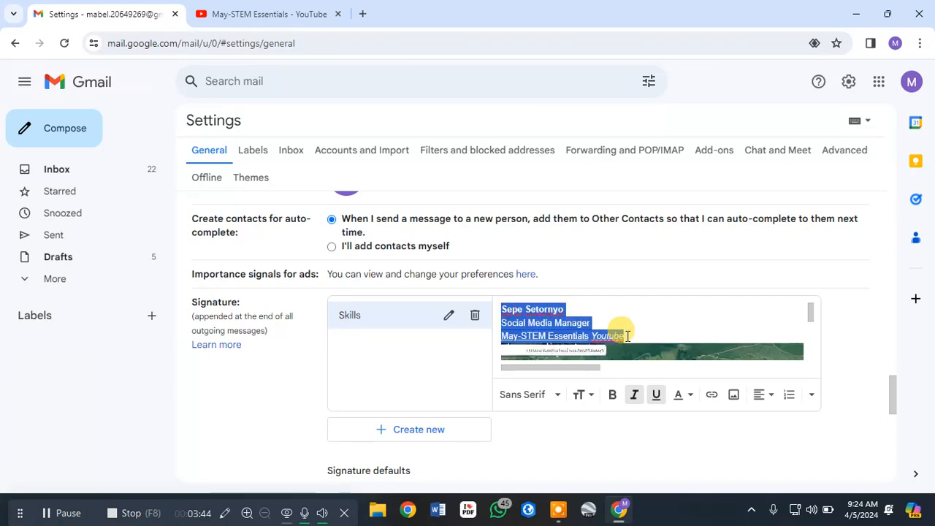
pyautogui.click(776, 395)
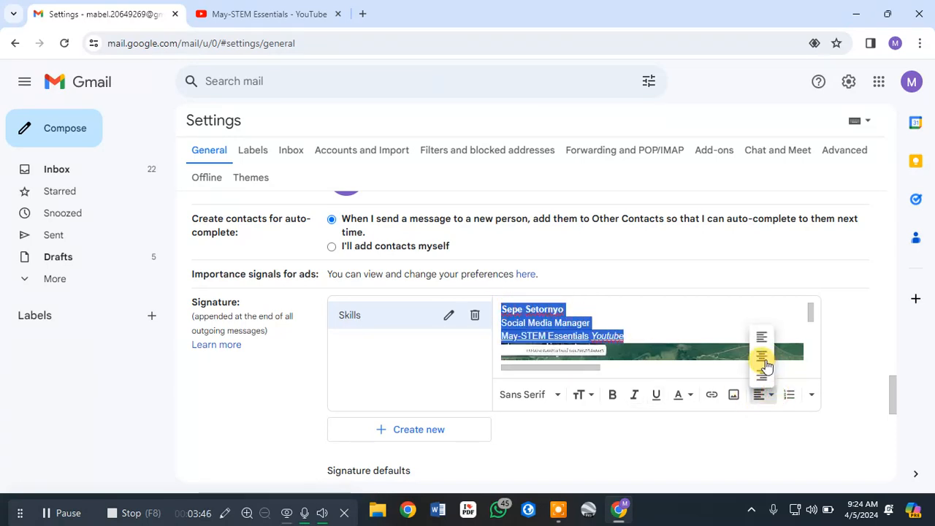
pyautogui.click(764, 358)
# Step: Try right alignment on the three signature text lines and return them to left alignment
pyautogui.click(766, 395)
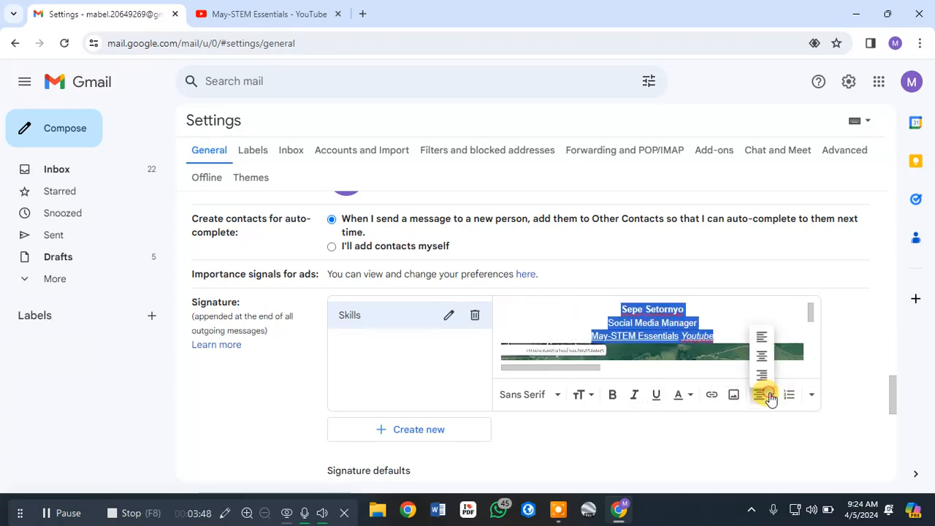
pyautogui.click(762, 378)
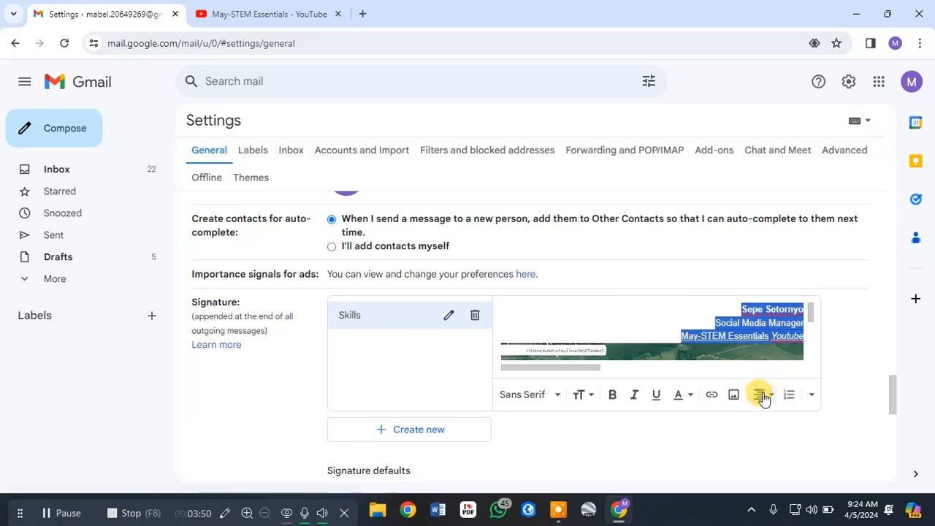
pyautogui.click(761, 395)
pyautogui.click(762, 340)
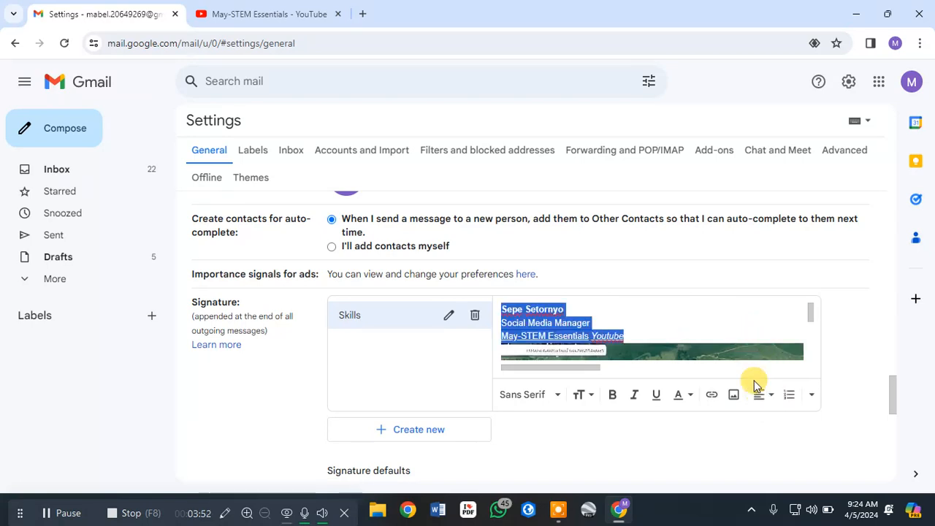
# Step: Try a numbered list on the selected signature text, remove it and apply a bulleted list
pyautogui.click(789, 398)
pyautogui.click(790, 398)
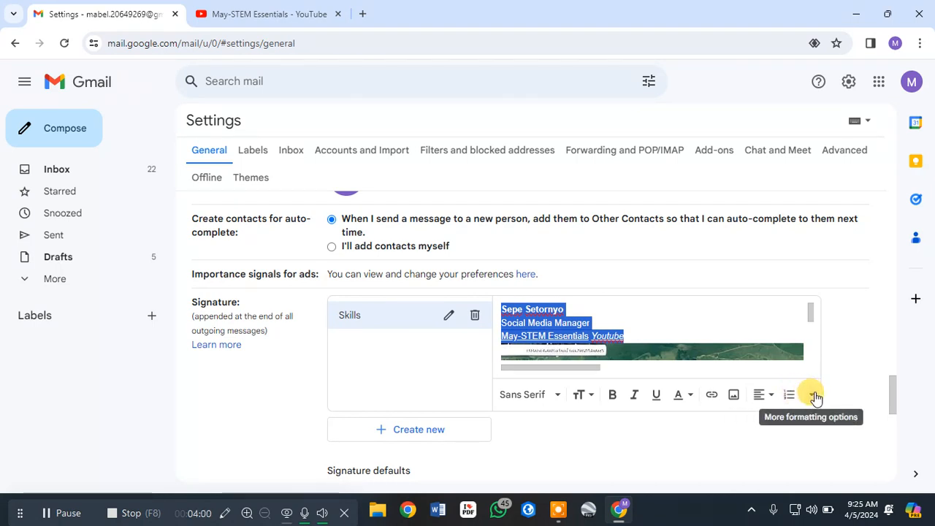
pyautogui.click(814, 395)
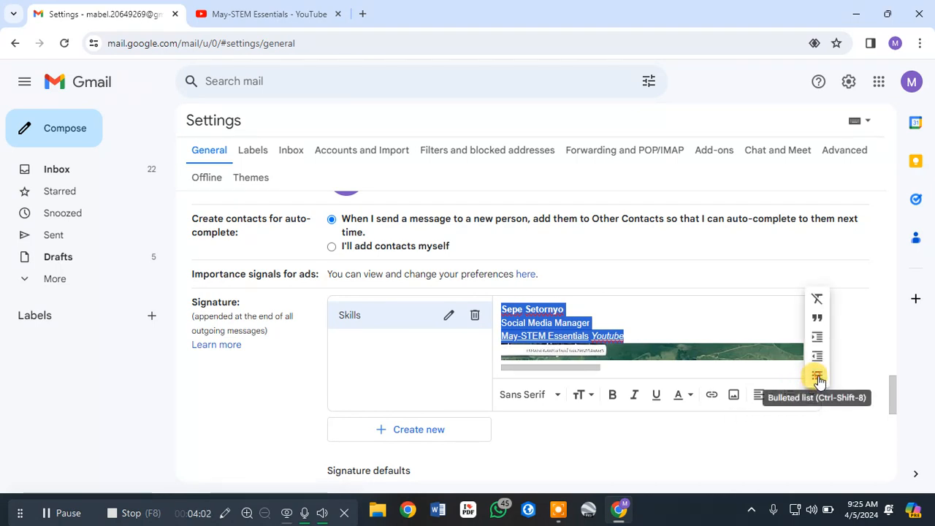
pyautogui.click(818, 377)
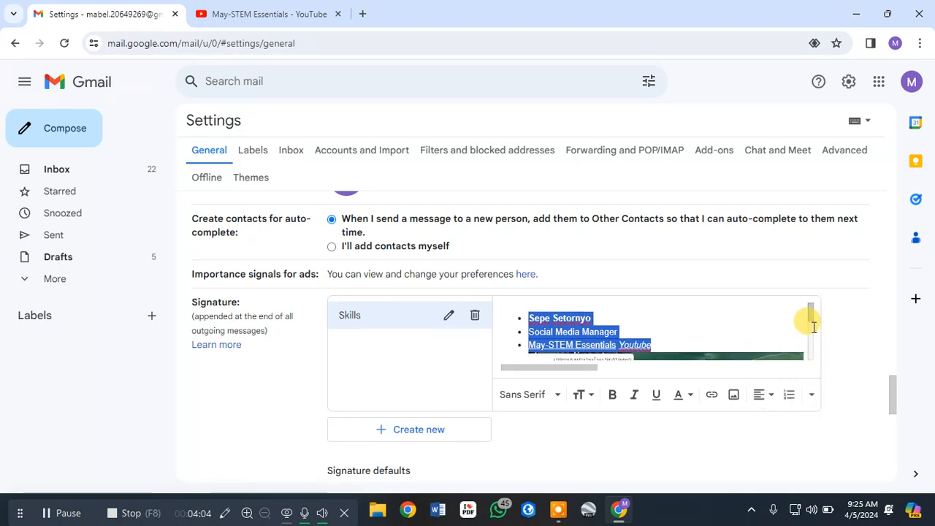
pyautogui.moveTo(811, 312)
pyautogui.mouseDown()
pyautogui.moveTo(816, 384)
pyautogui.moveTo(796, 305)
pyautogui.mouseUp()
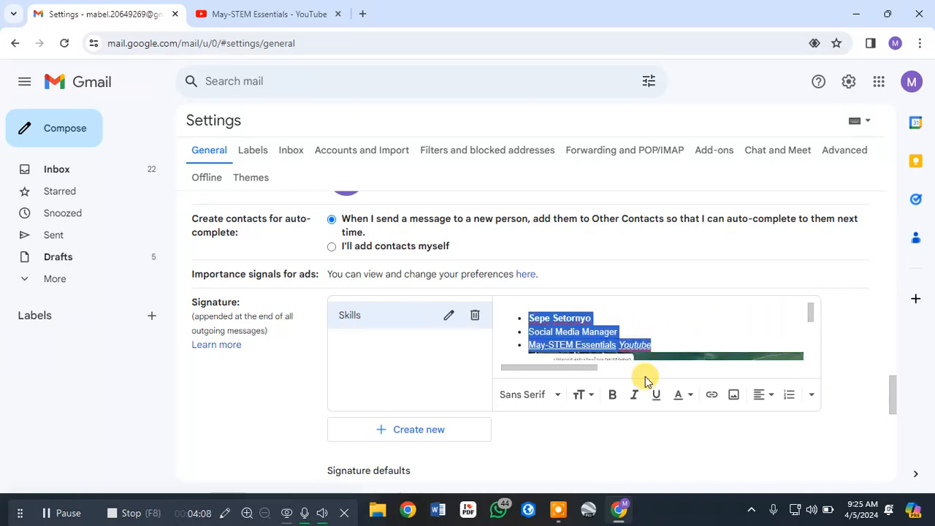
# Step: Increase the indentation of the bulleted signature lines by five levels
pyautogui.click(812, 395)
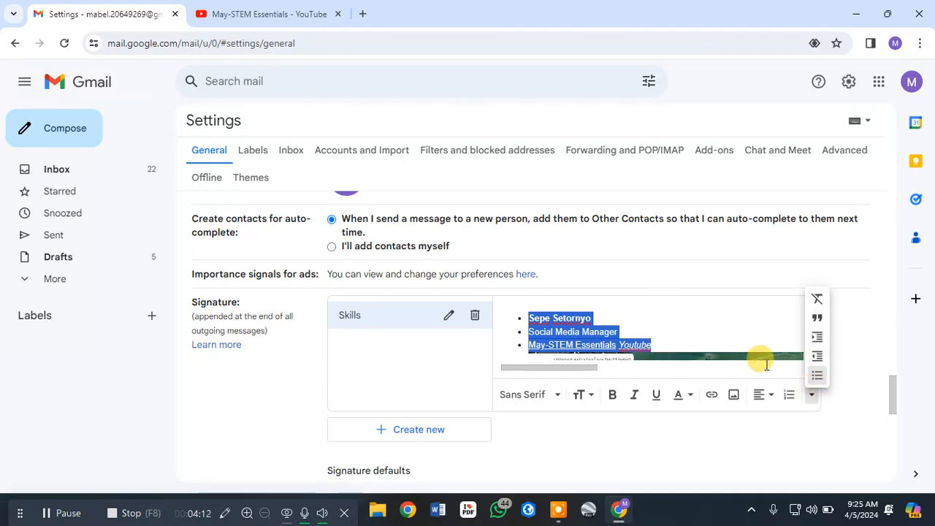
pyautogui.click(816, 338)
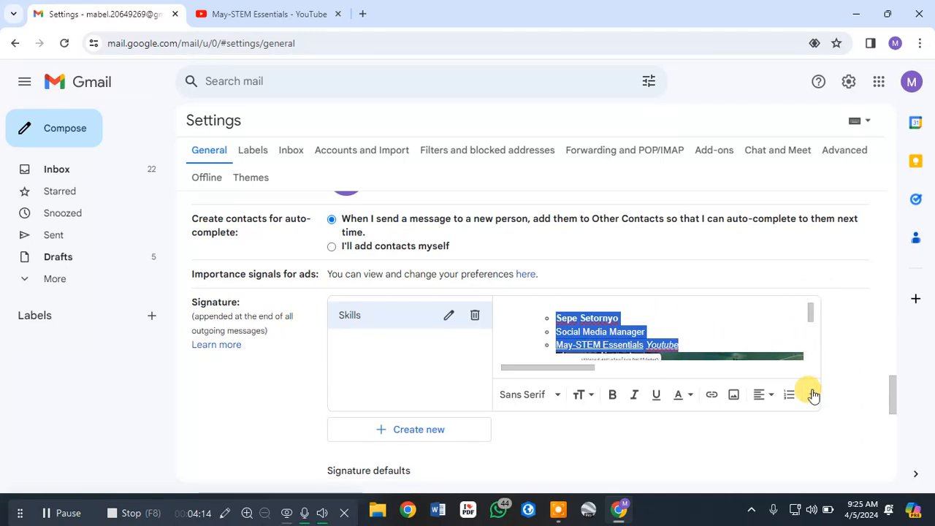
pyautogui.click(812, 395)
pyautogui.click(818, 340)
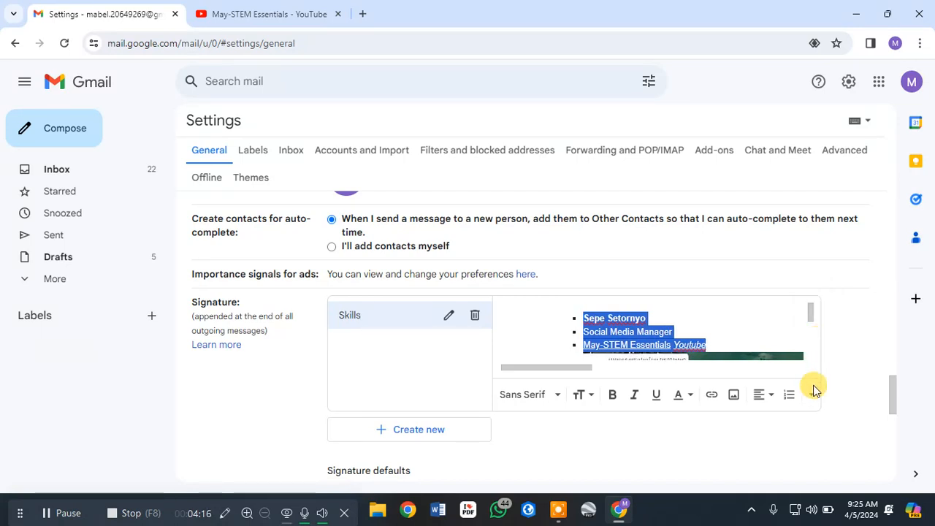
pyautogui.click(811, 395)
pyautogui.click(823, 345)
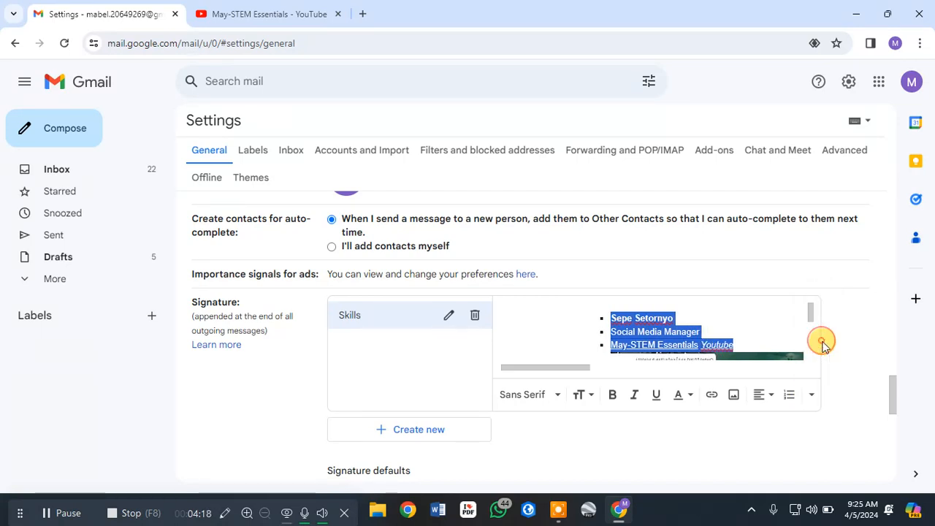
pyautogui.click(810, 396)
pyautogui.click(814, 339)
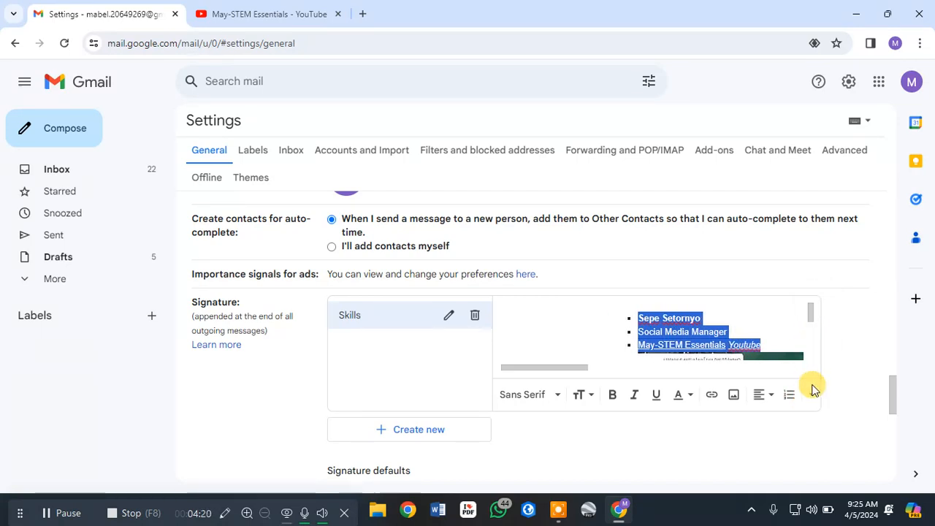
pyautogui.click(811, 395)
pyautogui.click(817, 342)
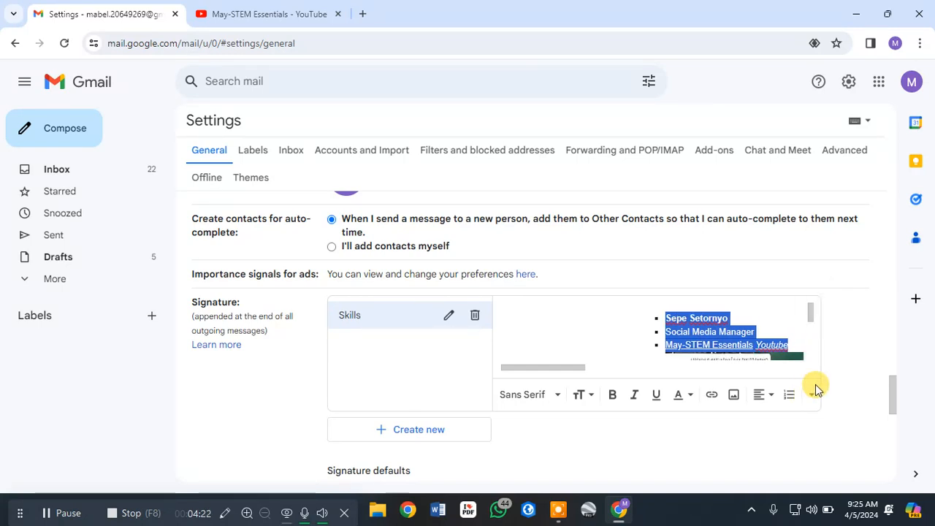
# Step: Decrease the indentation of the bulleted signature lines by three levels
pyautogui.click(811, 395)
pyautogui.click(815, 342)
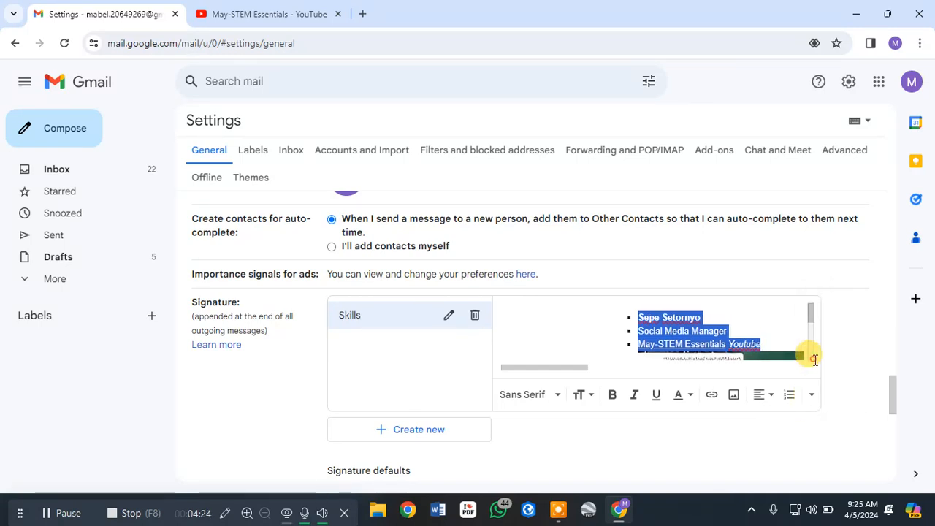
pyautogui.scroll(2, 789, 323)
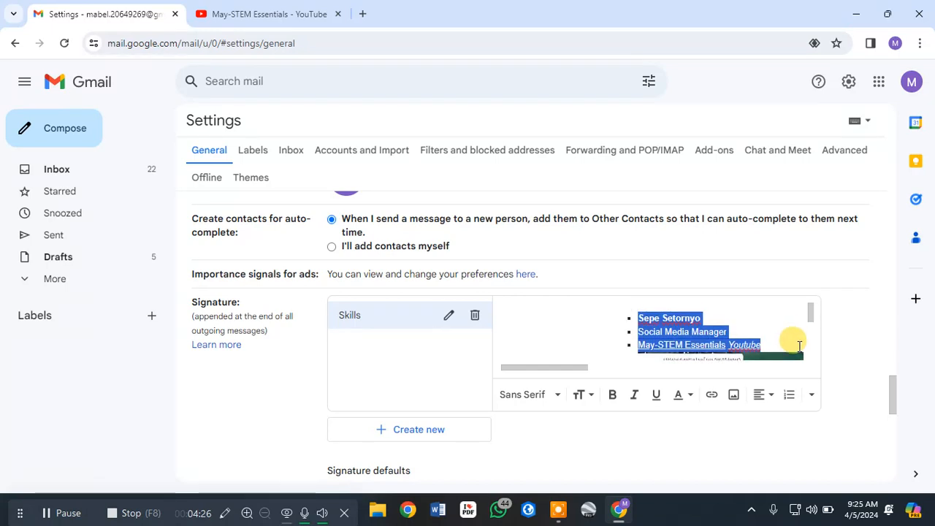
pyautogui.click(810, 394)
pyautogui.click(816, 360)
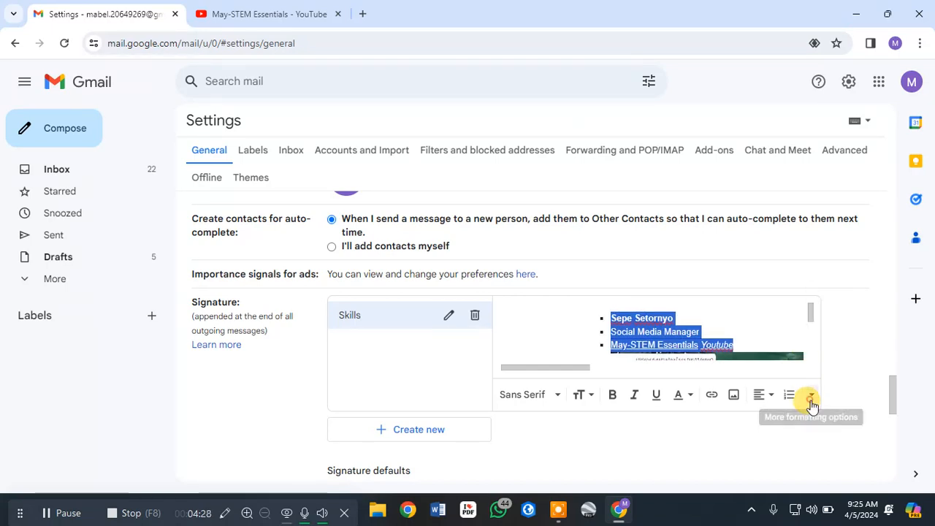
pyautogui.click(811, 394)
pyautogui.click(815, 360)
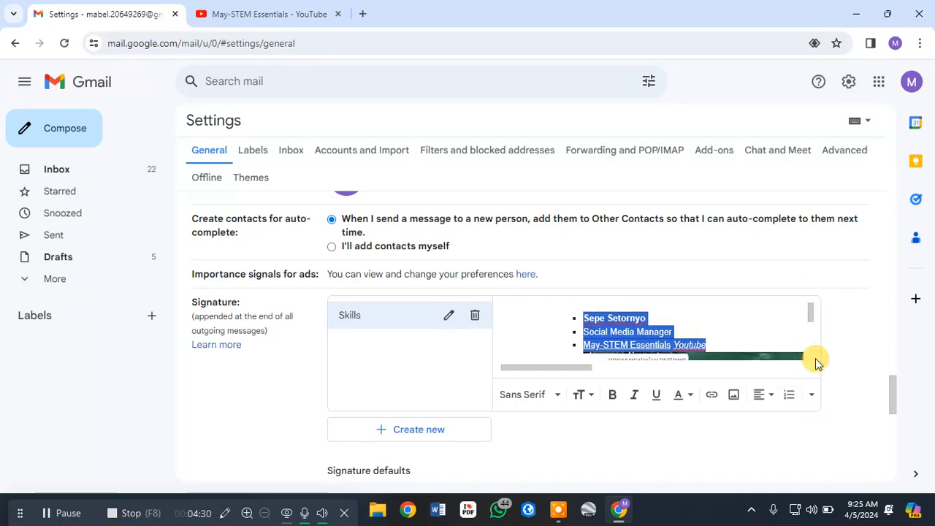
# Step: Decrease the indentation of the bulleted signature lines by one more level and deselect the text
pyautogui.click(809, 396)
pyautogui.click(815, 358)
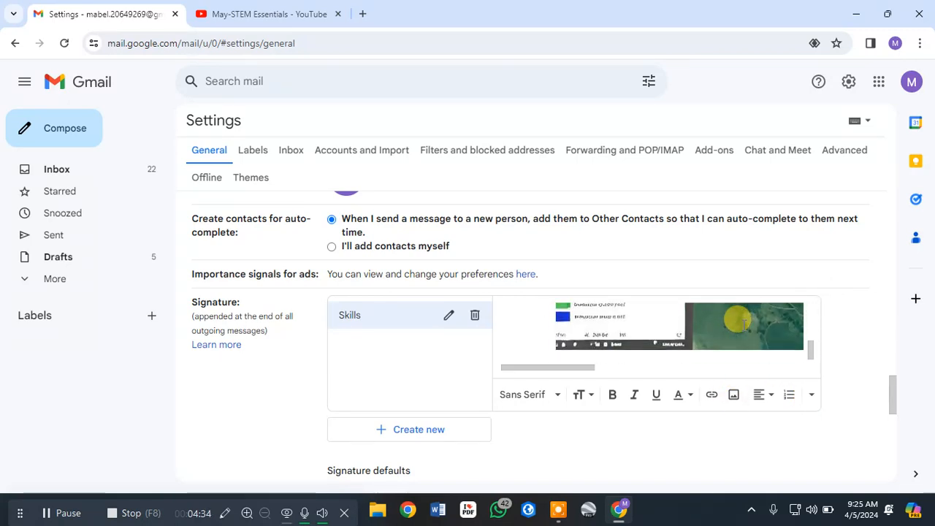
pyautogui.scroll(2, 743, 325)
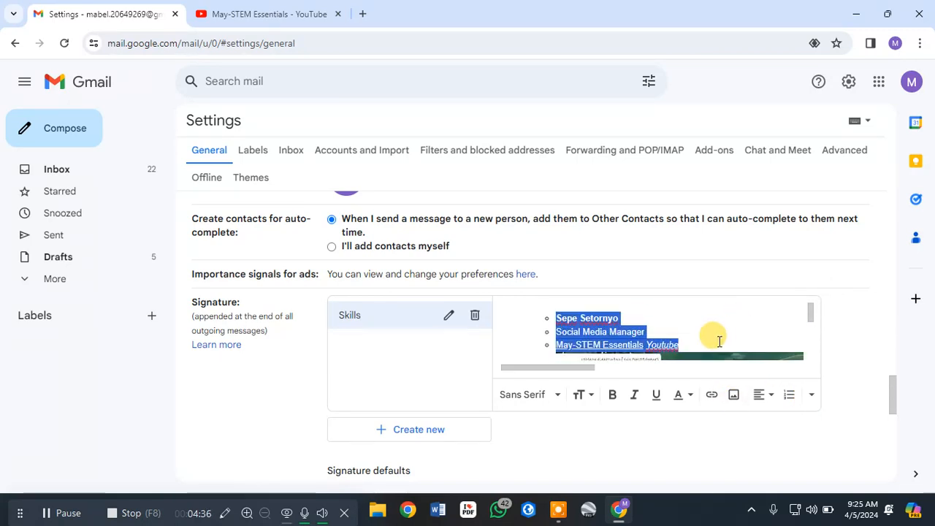
pyautogui.click(718, 340)
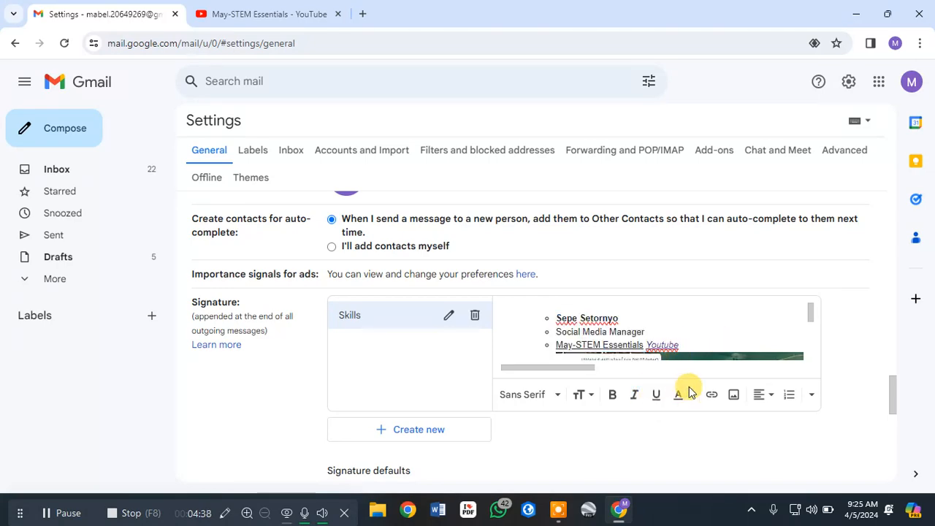
# Step: Set Skills as the default signature for both new emails and replies or forwards
pyautogui.scroll(-1, 578, 340)
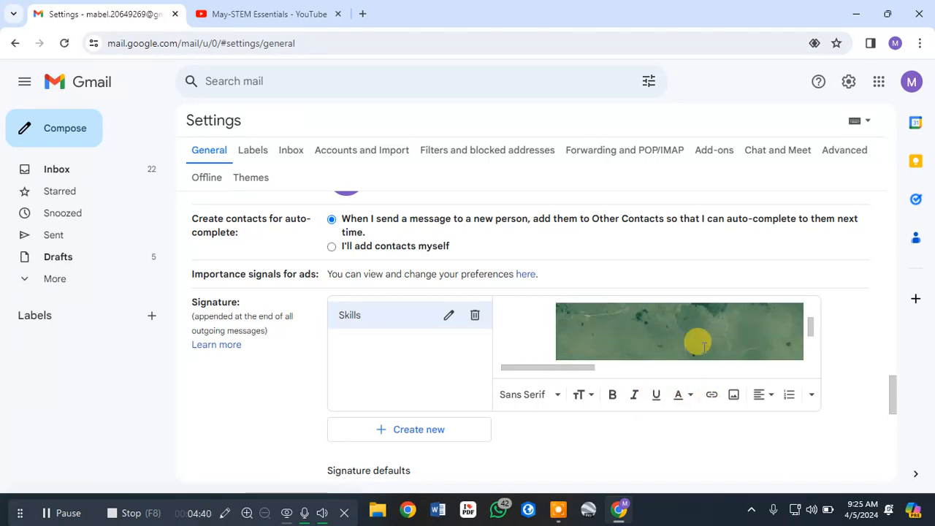
pyautogui.scroll(-10, 873, 355)
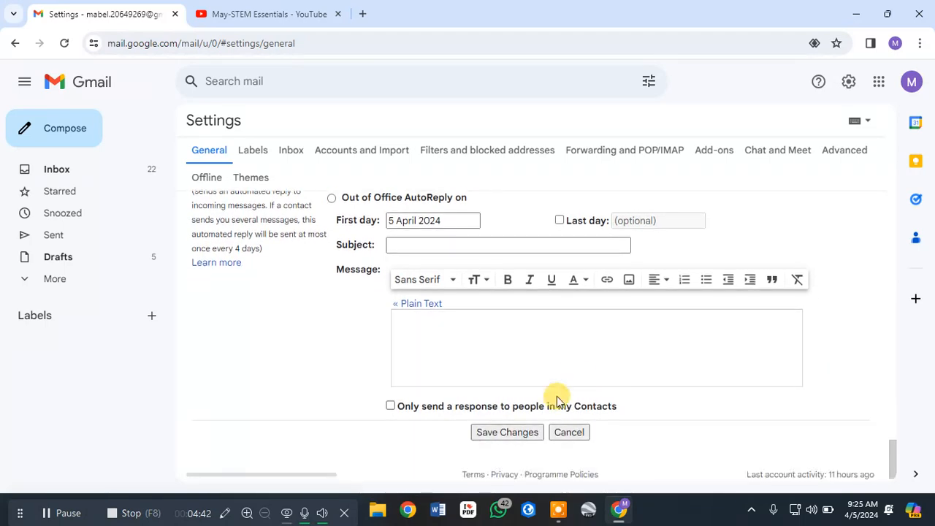
pyautogui.scroll(8, 780, 382)
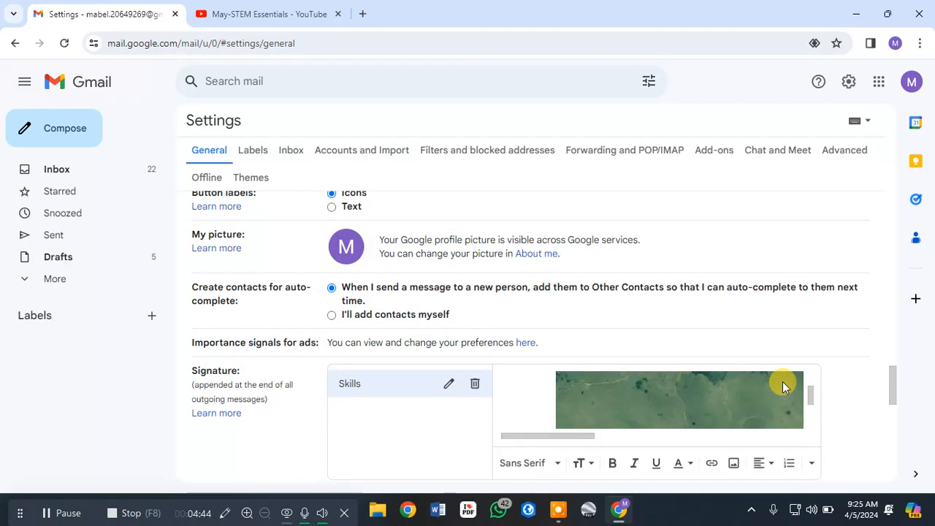
pyautogui.scroll(-3, 801, 314)
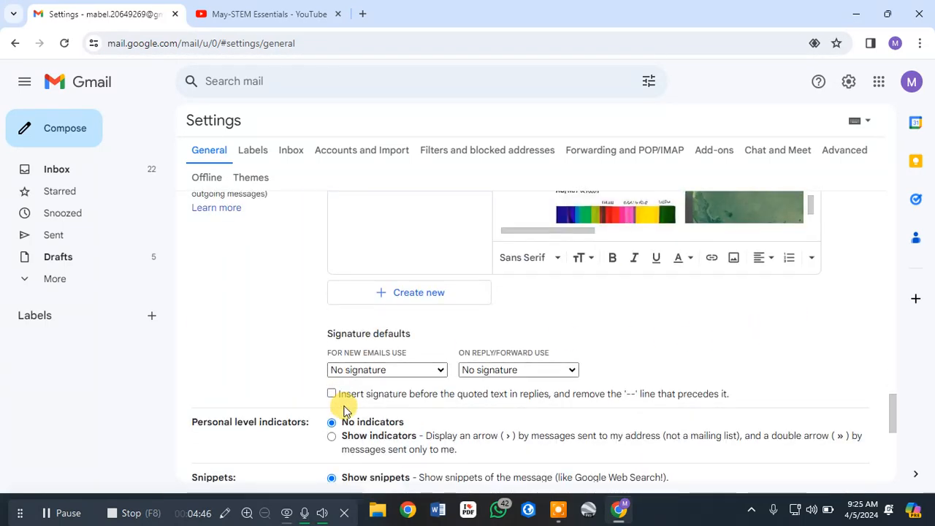
pyautogui.click(441, 373)
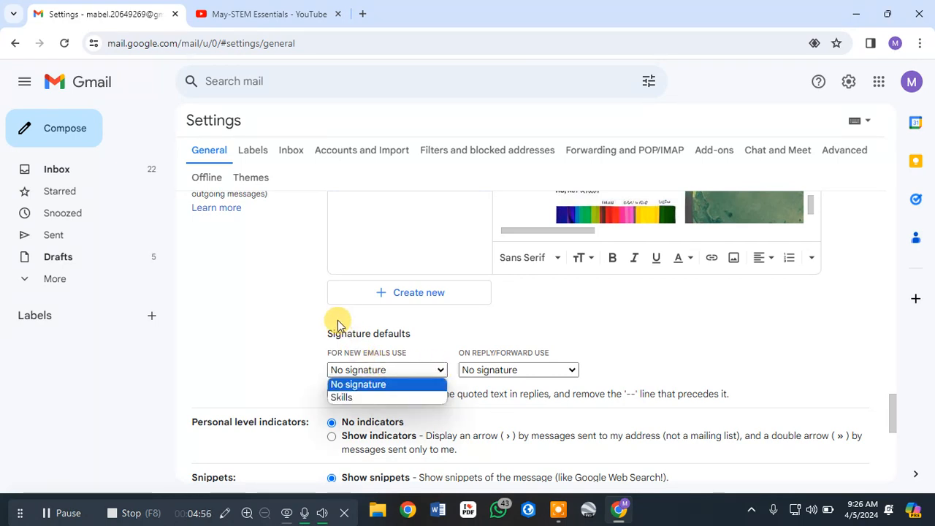
pyautogui.click(358, 398)
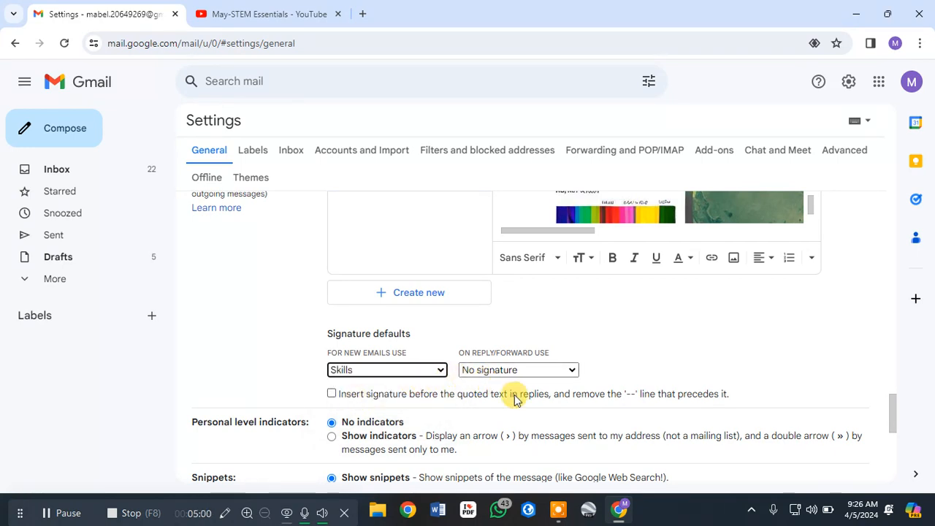
pyautogui.click(570, 371)
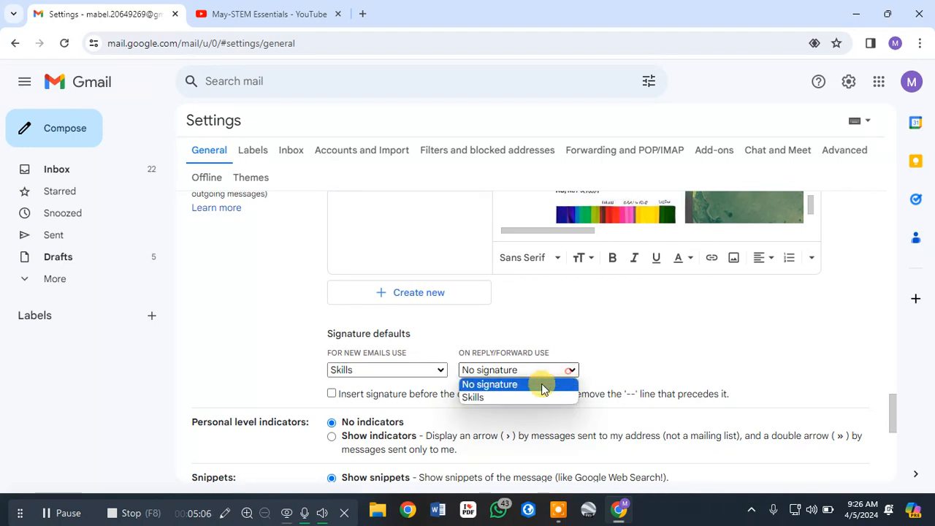
pyautogui.click(493, 396)
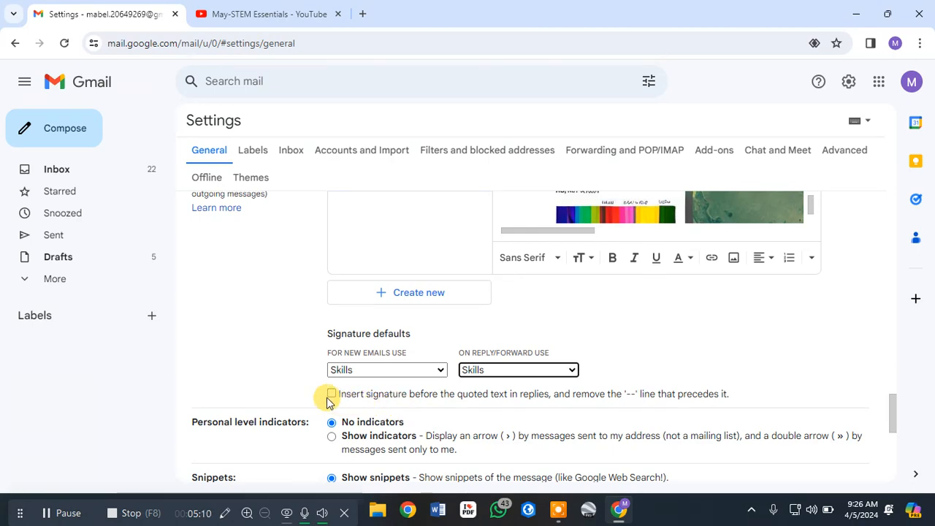
# Step: Save the changes made in the general settings
pyautogui.scroll(-2, 503, 367)
pyautogui.scroll(-3, 504, 369)
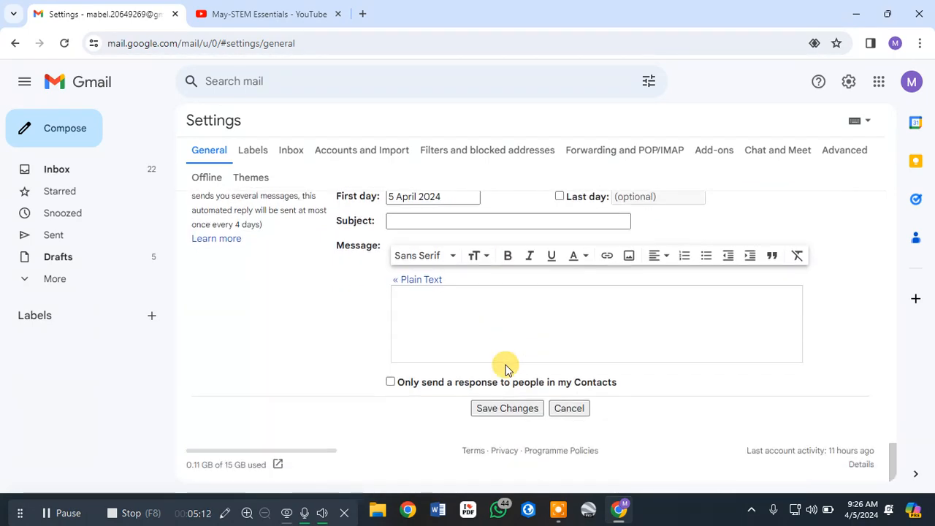
pyautogui.click(503, 410)
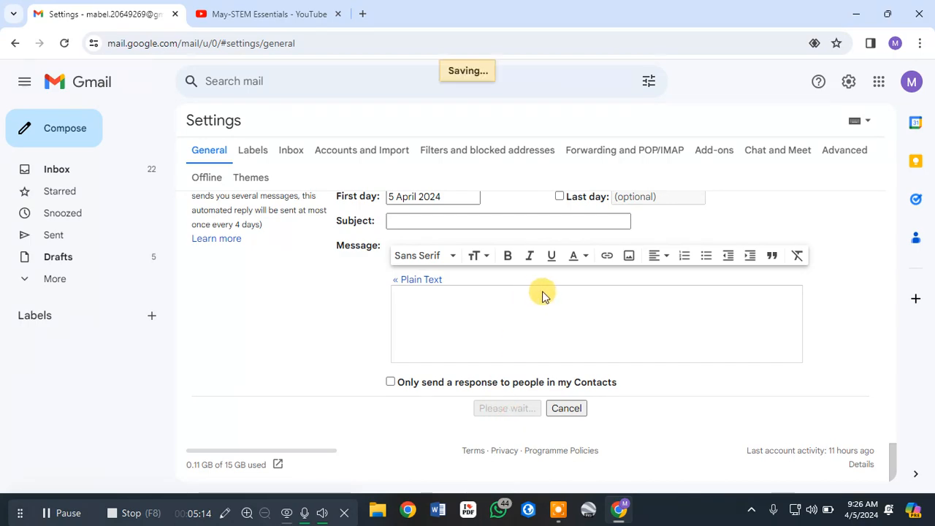
pyautogui.scroll(6, 603, 319)
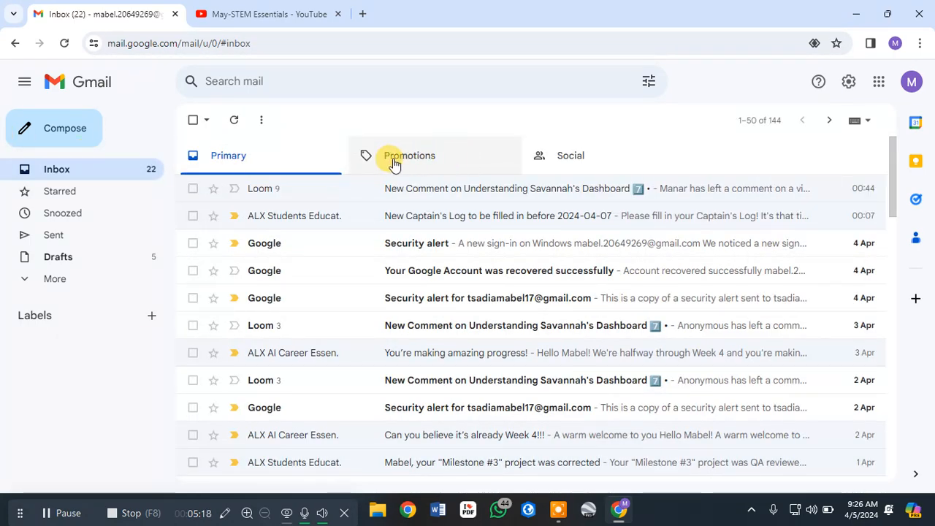
# Step: Start a new email message and check the whole signature in its body, including the image
pyautogui.click(57, 137)
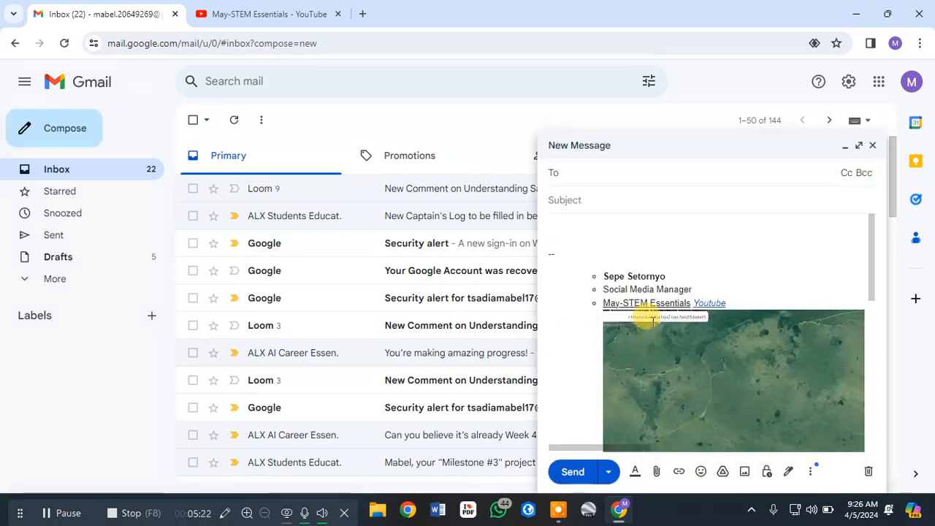
pyautogui.click(711, 271)
pyautogui.scroll(-5, 726, 401)
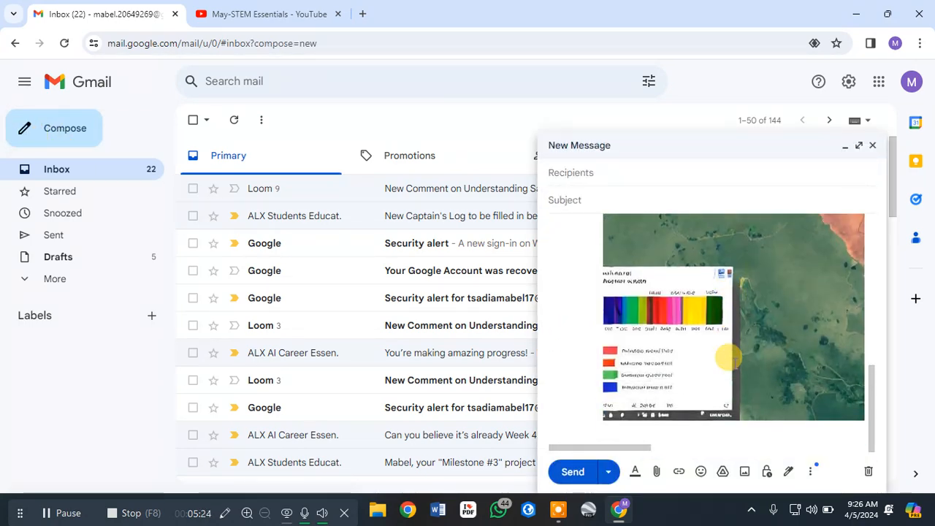
pyautogui.scroll(5, 728, 357)
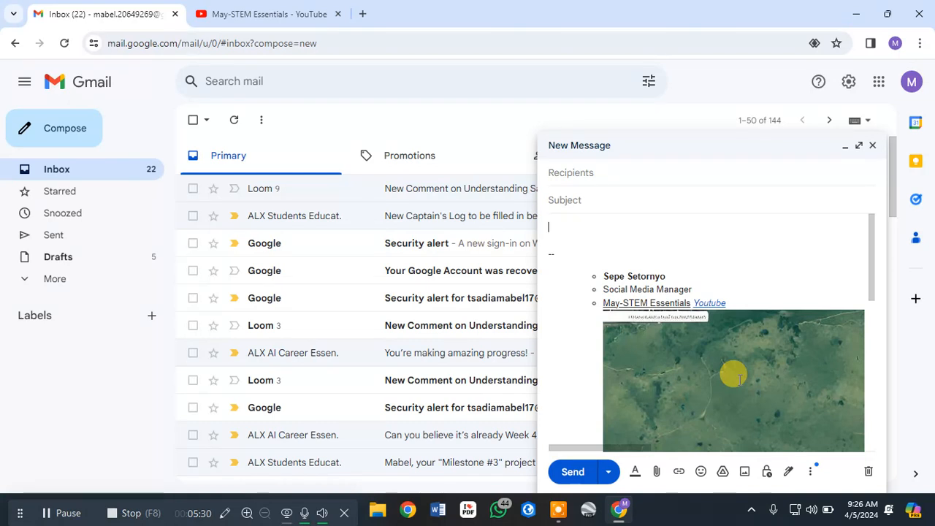
# Step: Review the signature choices offered for the new message without changing the selection
pyautogui.click(787, 472)
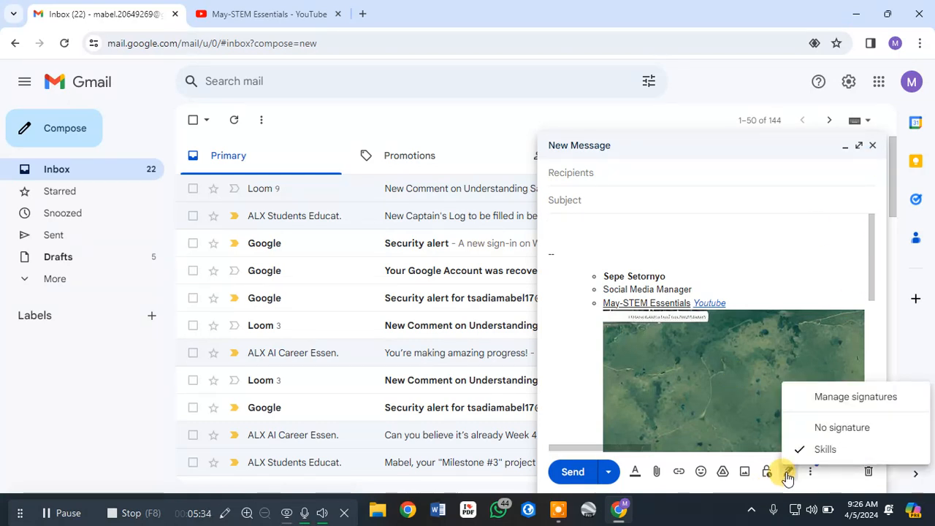
pyautogui.click(549, 371)
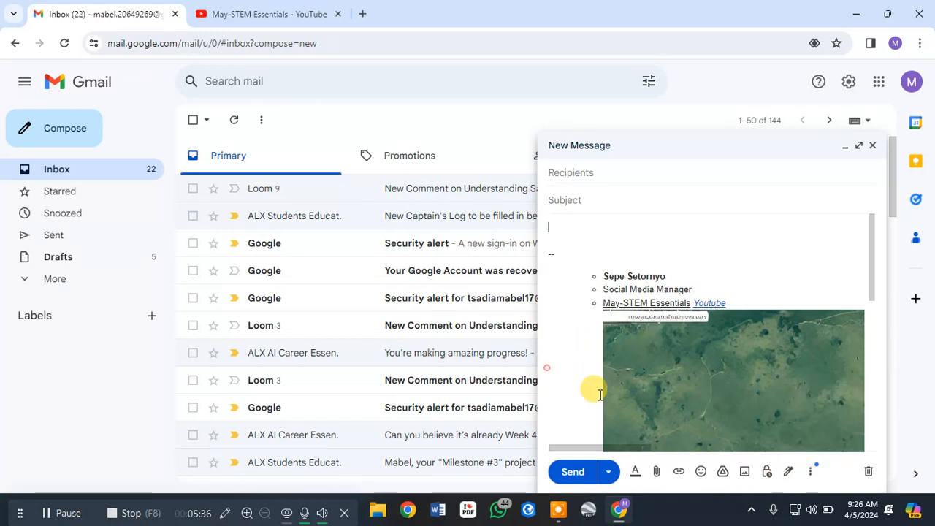
pyautogui.click(789, 479)
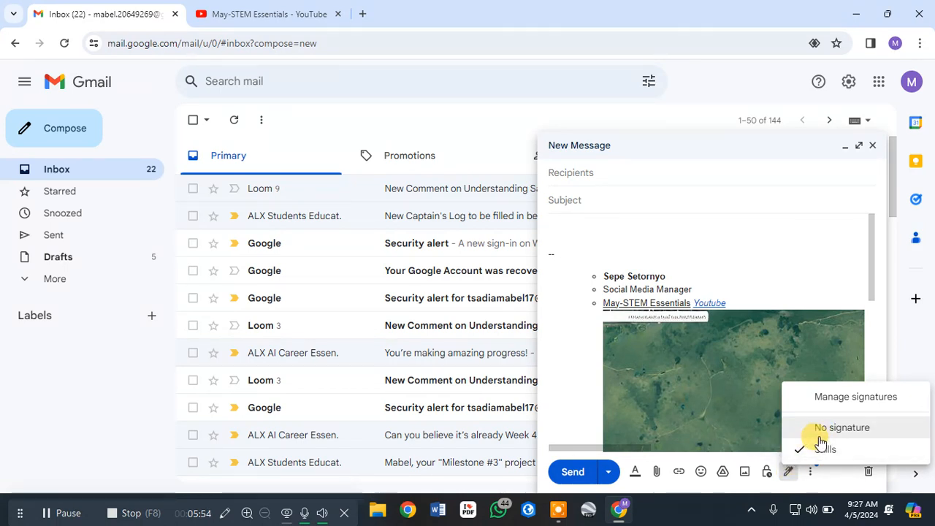
pyautogui.click(788, 471)
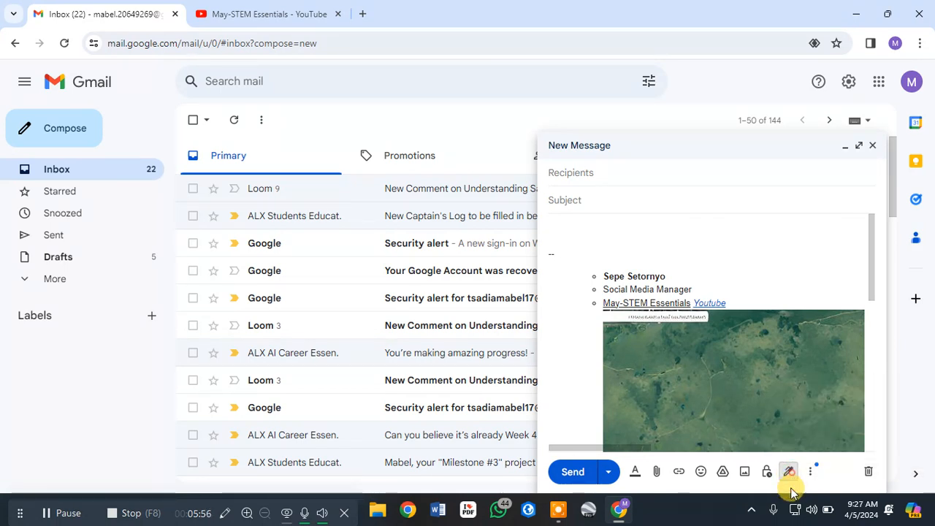
# Step: Switch the new message to No signature and reinsert the Skills signature
pyautogui.click(788, 471)
pyautogui.click(811, 428)
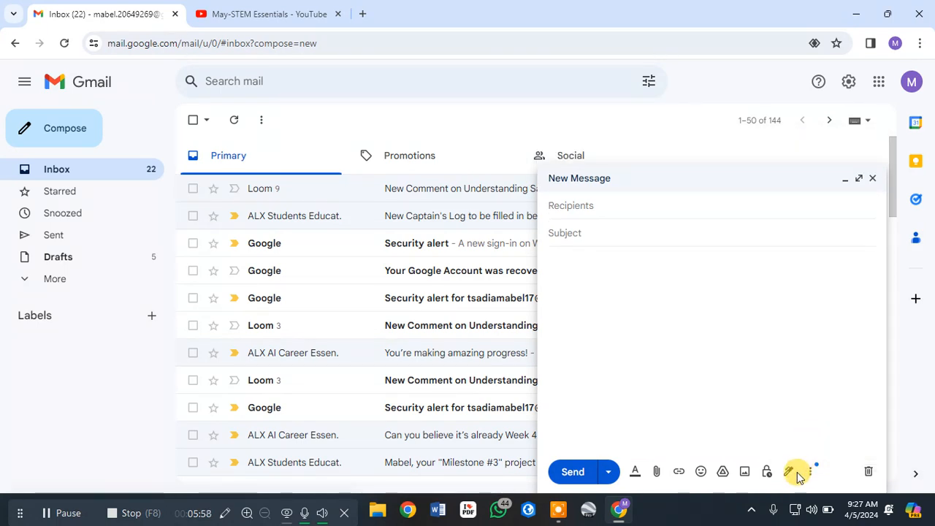
pyautogui.click(790, 472)
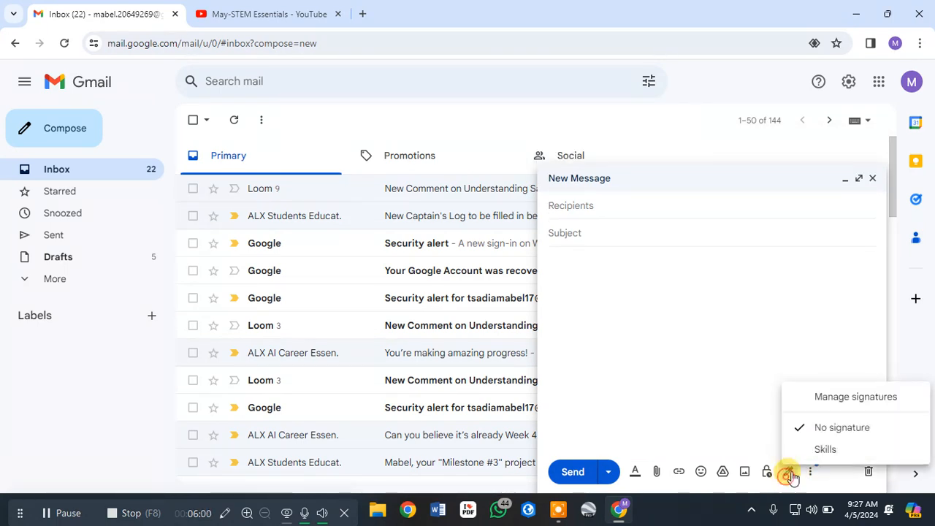
pyautogui.click(814, 448)
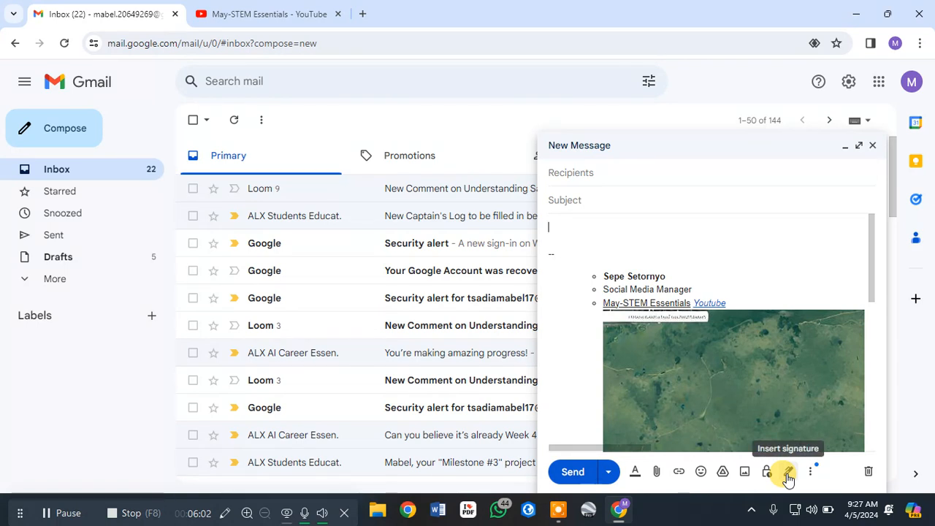